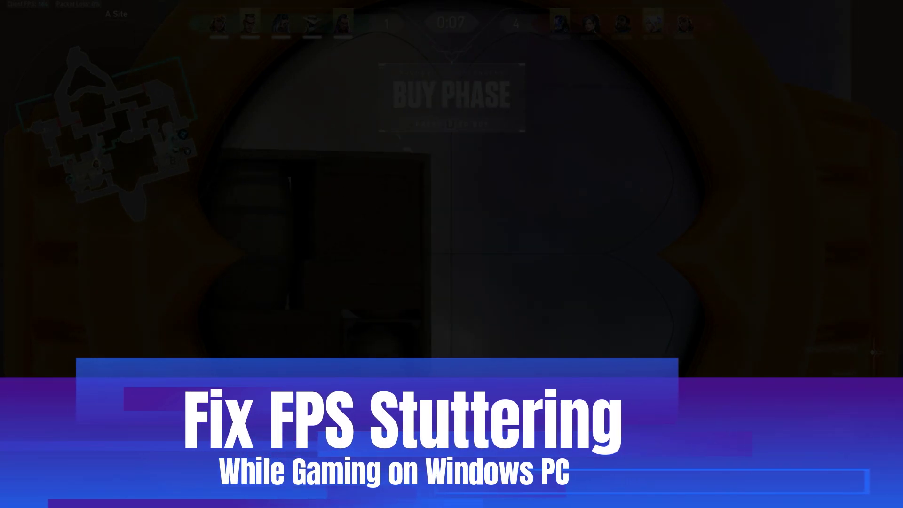
- Toggle the sniper scope on and off several times
{"action": "right_click", "coordinate": [451, 254]}
{"action": "right_click", "coordinate": [452, 254]}
{"action": "right_click", "coordinate": [451, 254]}
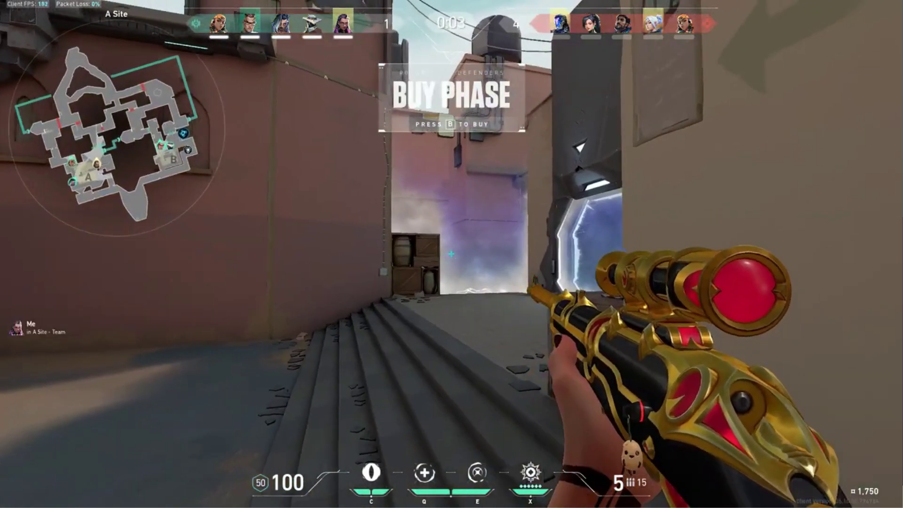
{"action": "right_click", "coordinate": [451, 254]}
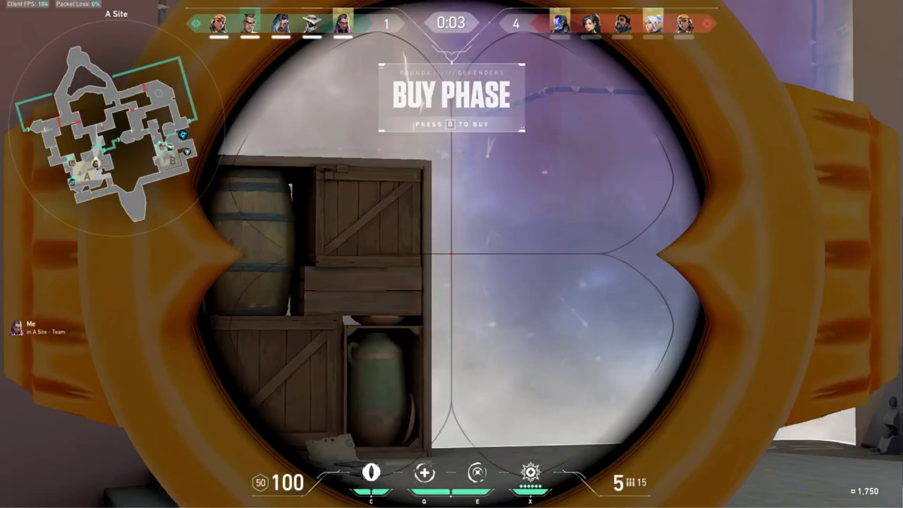
- Buy a Shorty from the buy menu and drop out of the sniper scope
{"action": "right_click", "coordinate": [452, 254]}
{"action": "key", "text": "b"}
{"action": "left_click", "coordinate": [234, 162]}
{"action": "key", "text": "b"}
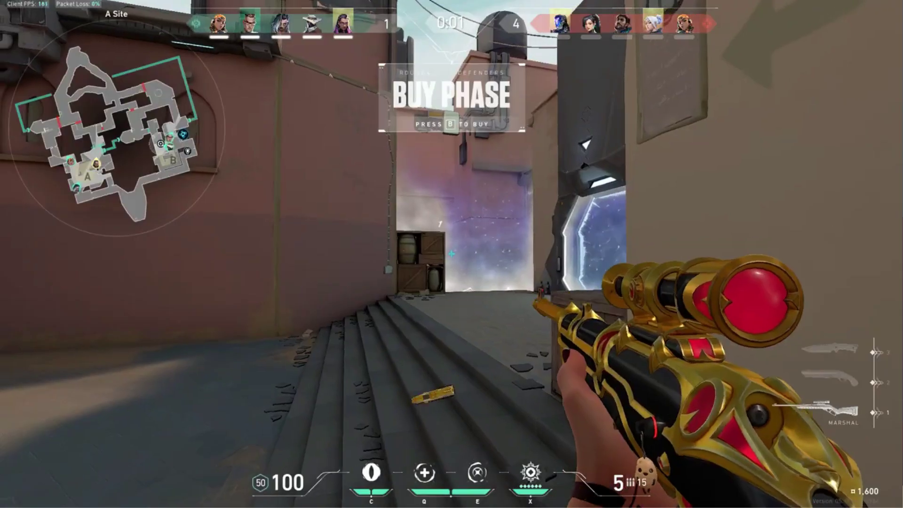
{"action": "right_click", "coordinate": [451, 254]}
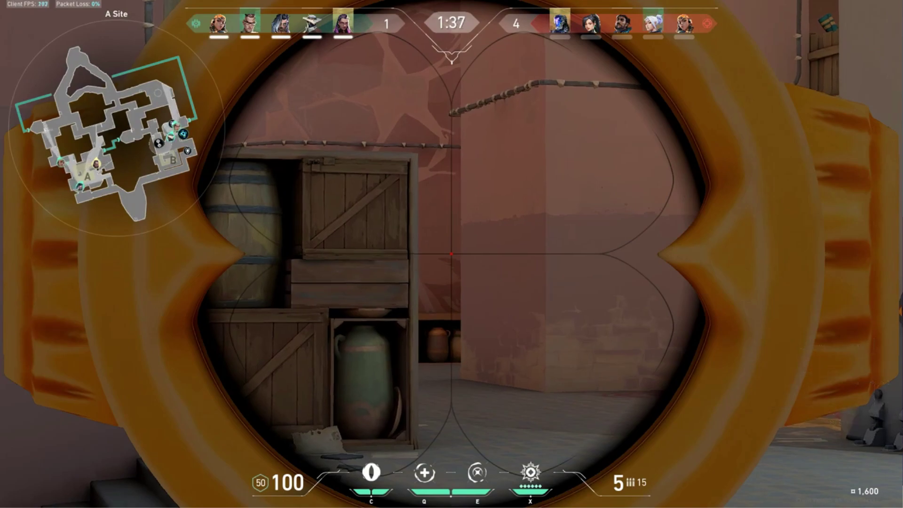
- Peek past the crates, then cycle between the knife and the primary rifle
{"action": "key", "text": "a"}
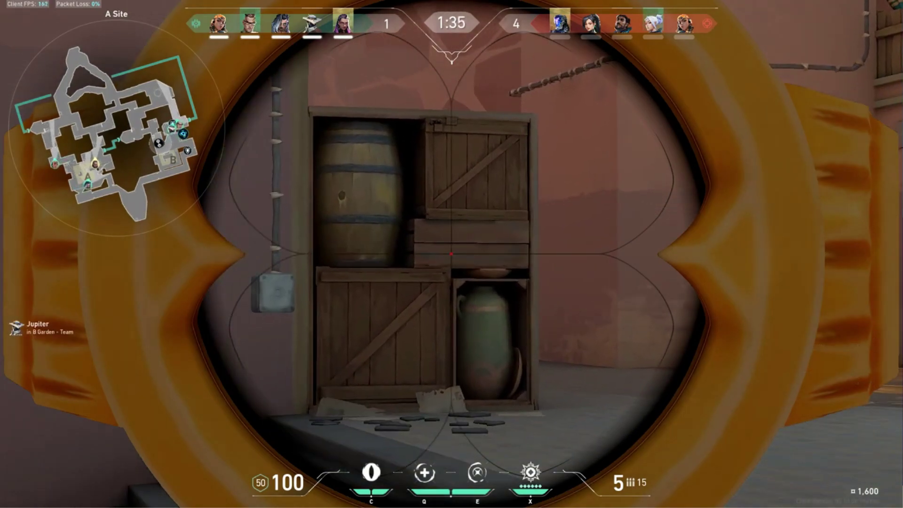
{"action": "key", "text": "d"}
{"action": "right_click", "coordinate": [451, 254]}
{"action": "key", "text": "3"}
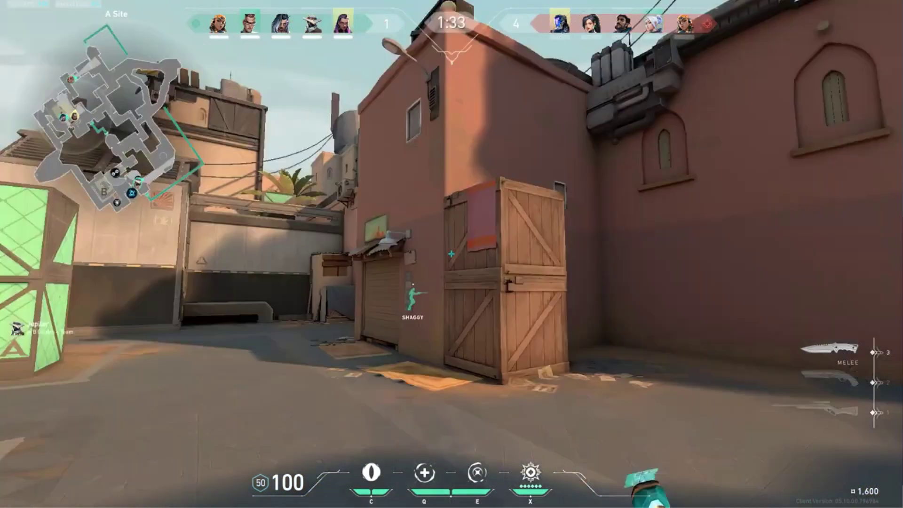
{"action": "key", "text": "1"}
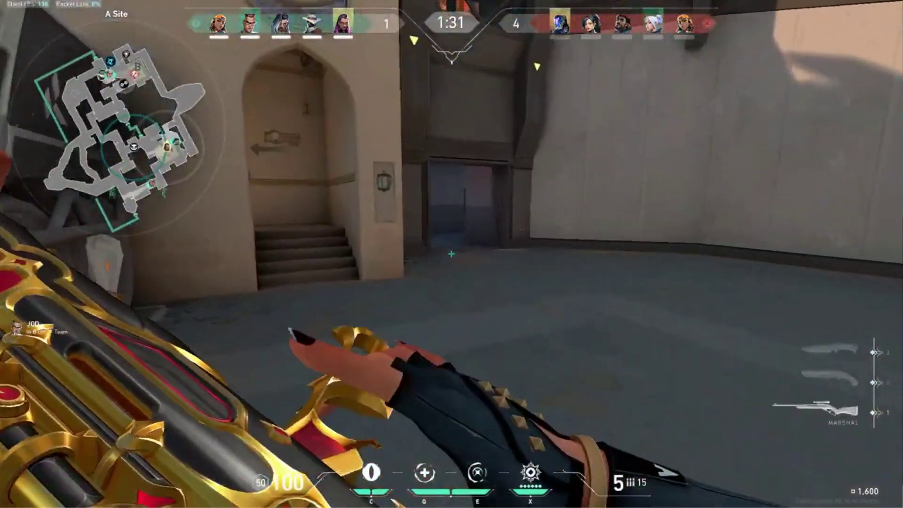
{"action": "key", "text": "3"}
- Advance through defender spawn into the LABORATORY B corridor and check the match scoreboard
{"action": "key", "text": "w"}
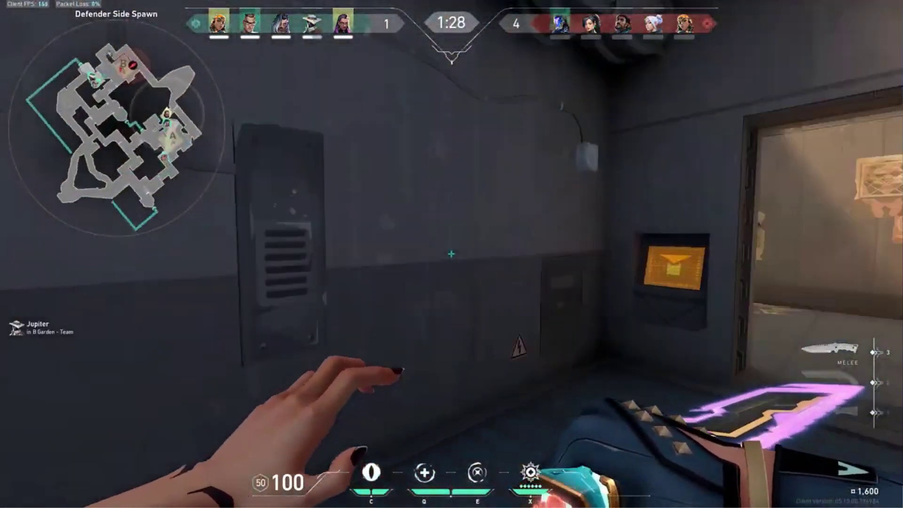
{"action": "left_click", "coordinate": [451, 254]}
{"action": "key", "text": "w"}
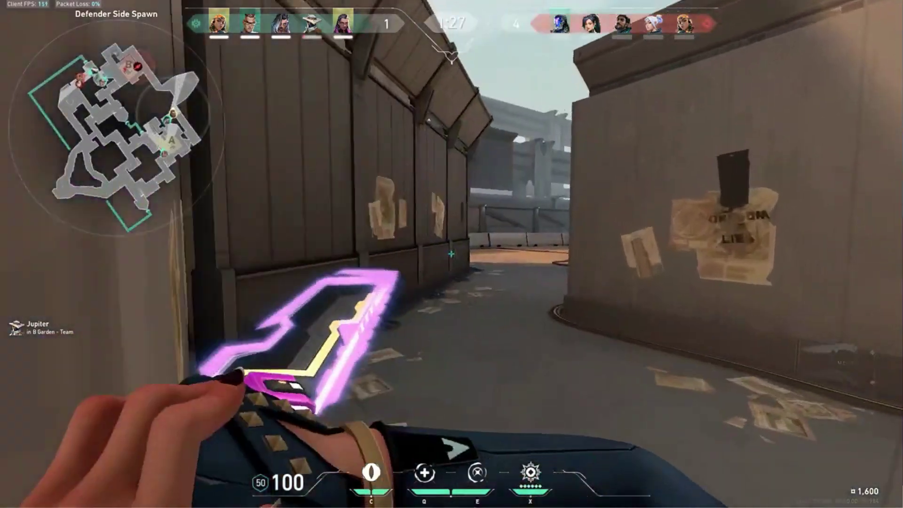
{"action": "key", "text": "w"}
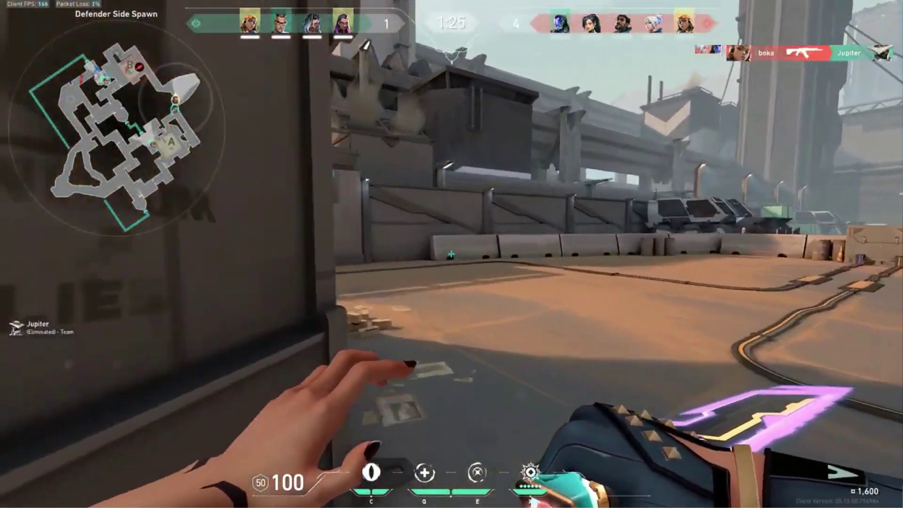
{"action": "key", "text": "w"}
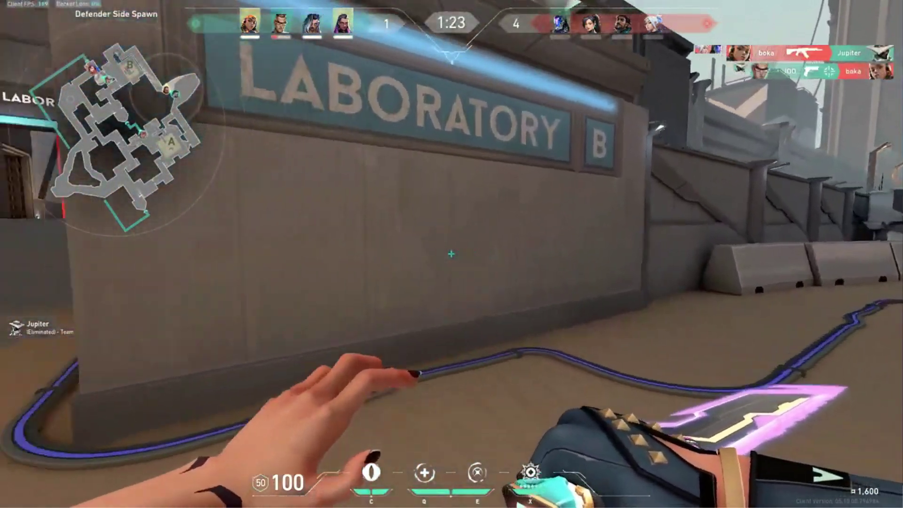
{"action": "key", "text": "w"}
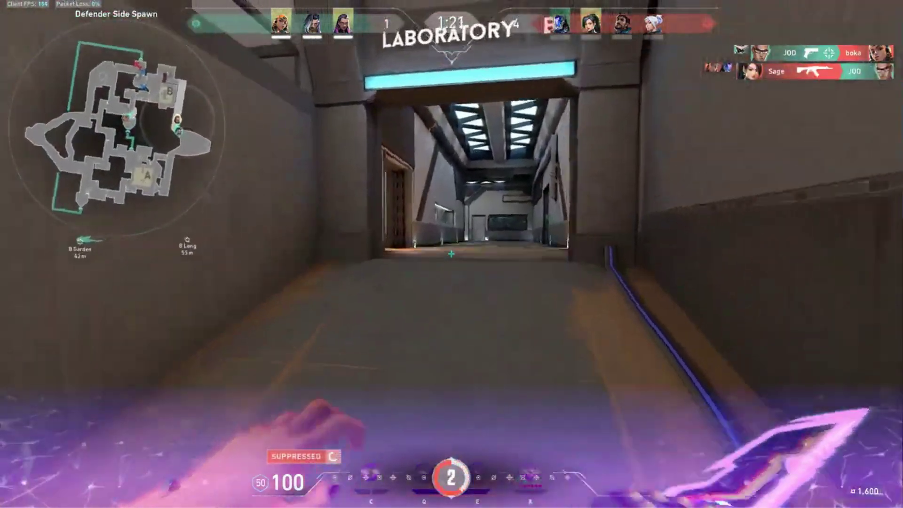
{"action": "key", "text": "1"}
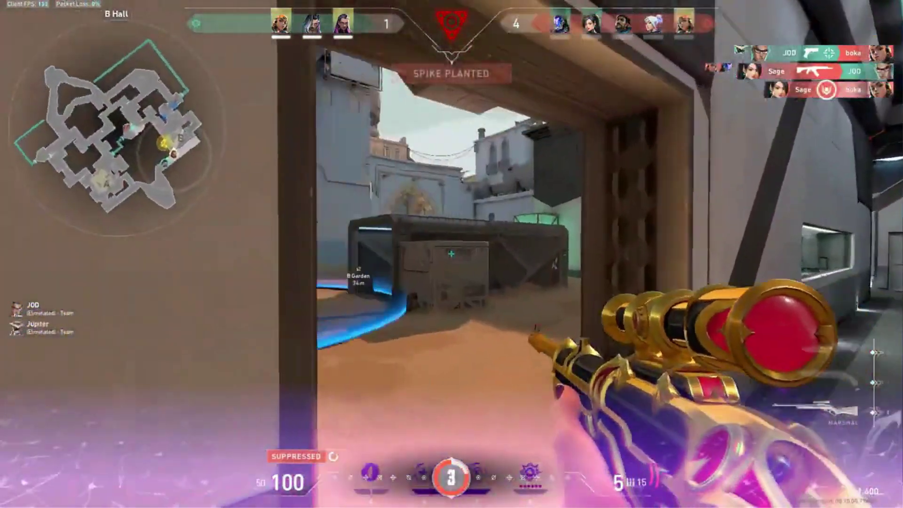
{"action": "key", "text": "Tab"}
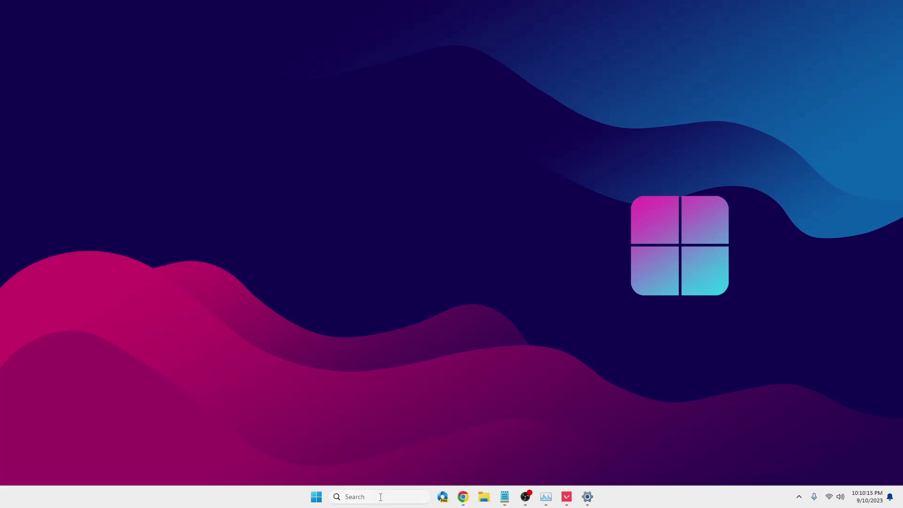
- Search 'game bar' to reach the Xbox Game Bar settings page, then minimise Settings
{"action": "left_click", "coordinate": [380, 497]}
{"action": "type", "text": "game bar"}
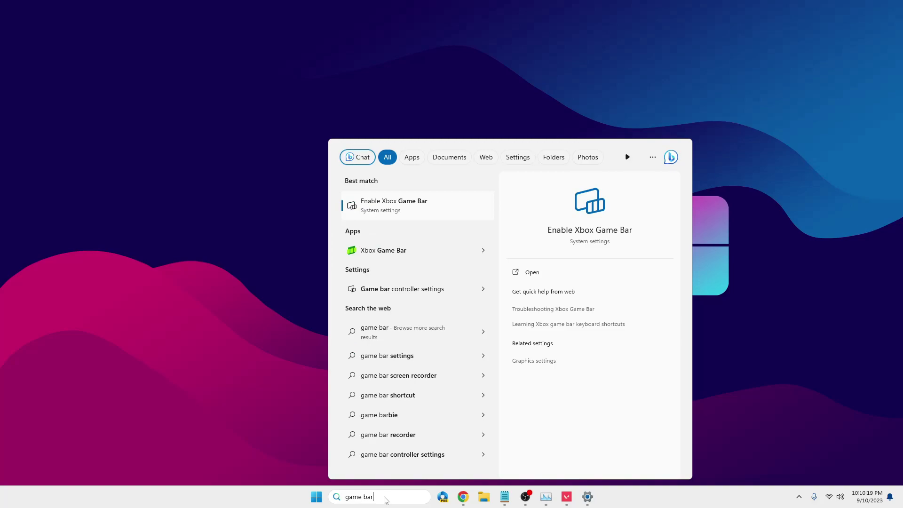
{"action": "key", "text": "Return"}
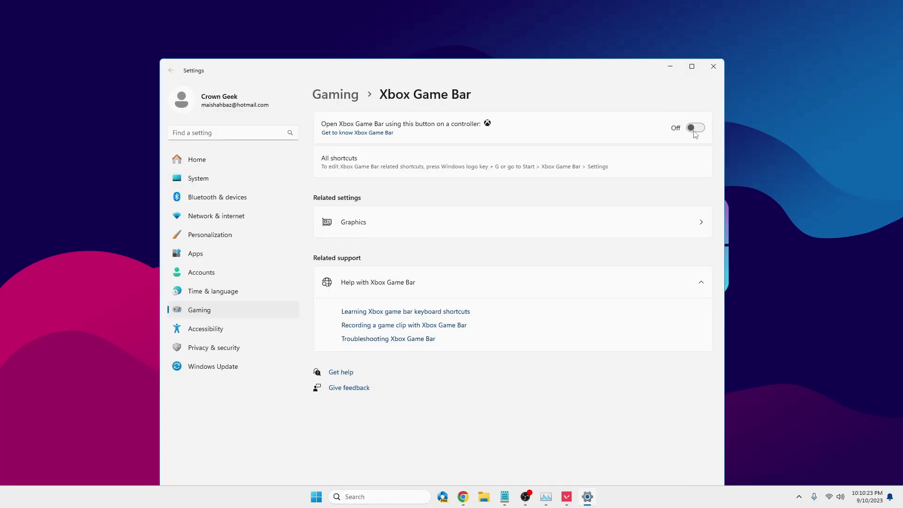
{"action": "left_click", "coordinate": [670, 67]}
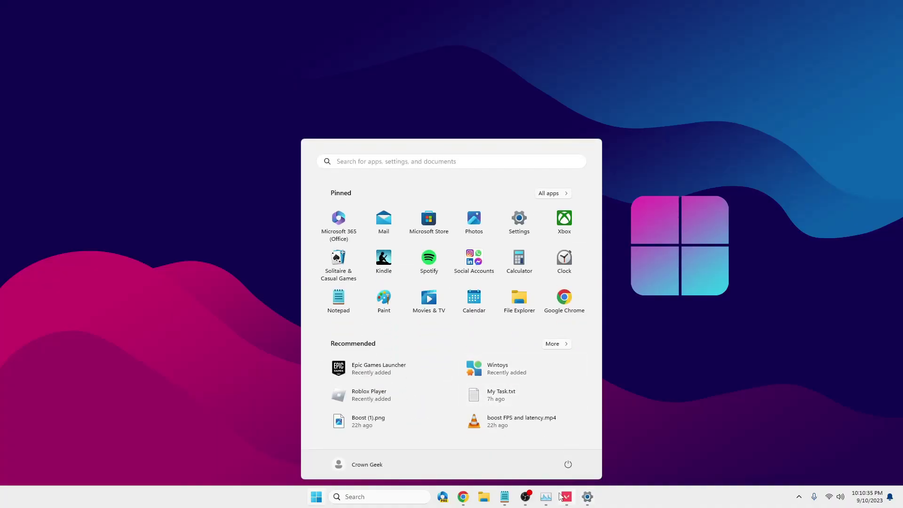
- Select the GameBarPresenceWriter.exe process in Task Manager's list, then minimise Task Manager
{"action": "left_click", "coordinate": [544, 502]}
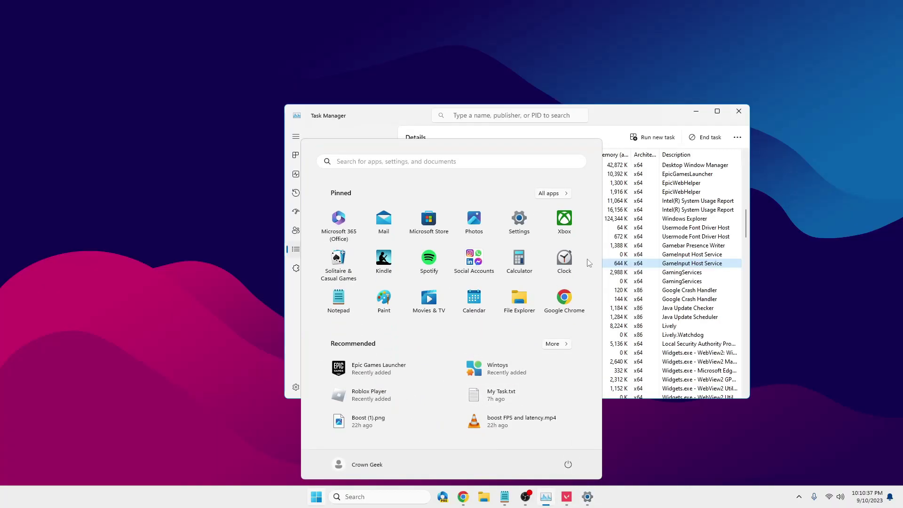
{"action": "left_click", "coordinate": [317, 498]}
{"action": "left_click", "coordinate": [458, 202]}
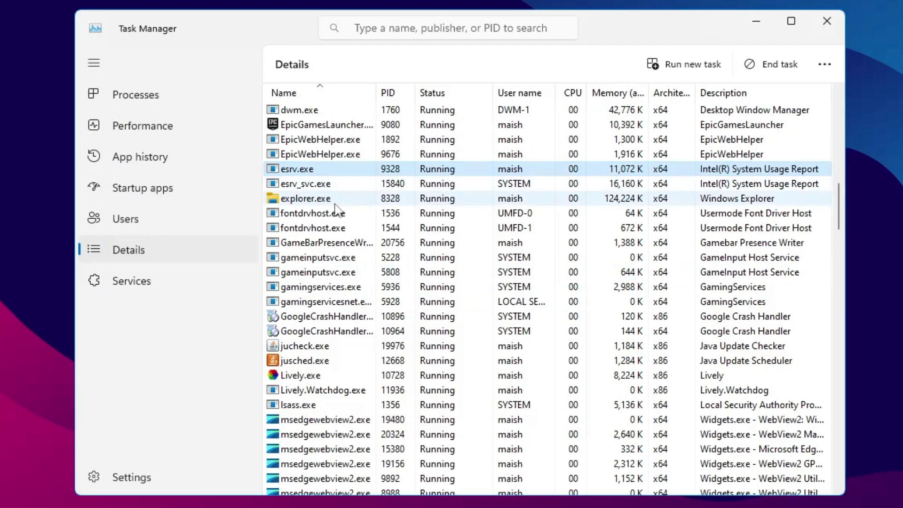
{"action": "left_click", "coordinate": [352, 244]}
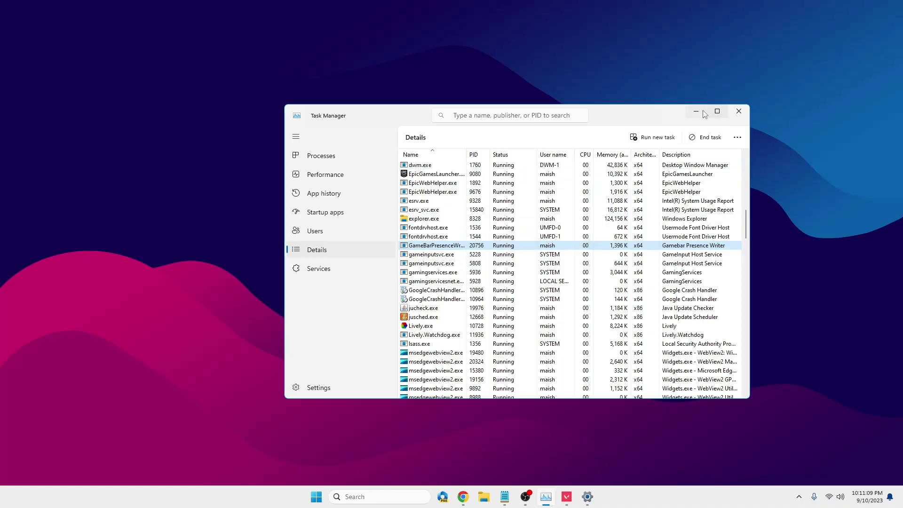
{"action": "left_click", "coordinate": [755, 21]}
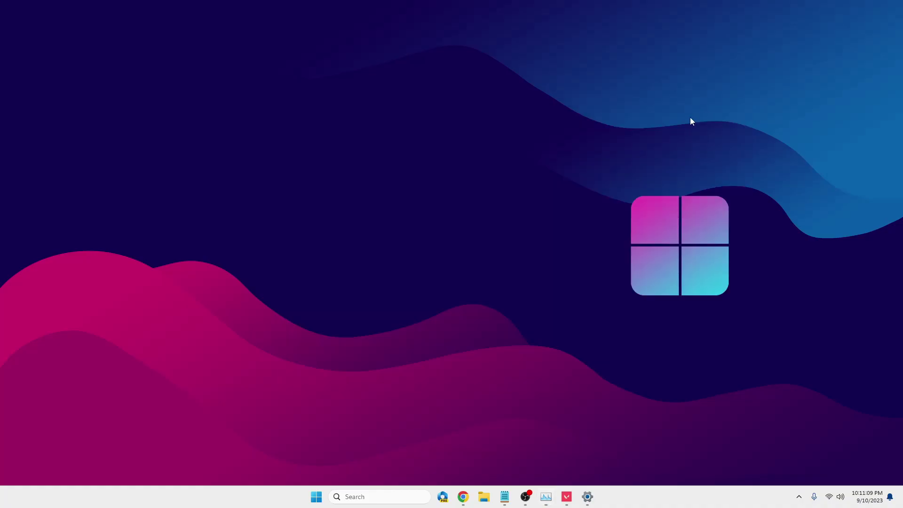
- Open File Explorer and go from This PC into C:\Windows
{"action": "left_click", "coordinate": [484, 496]}
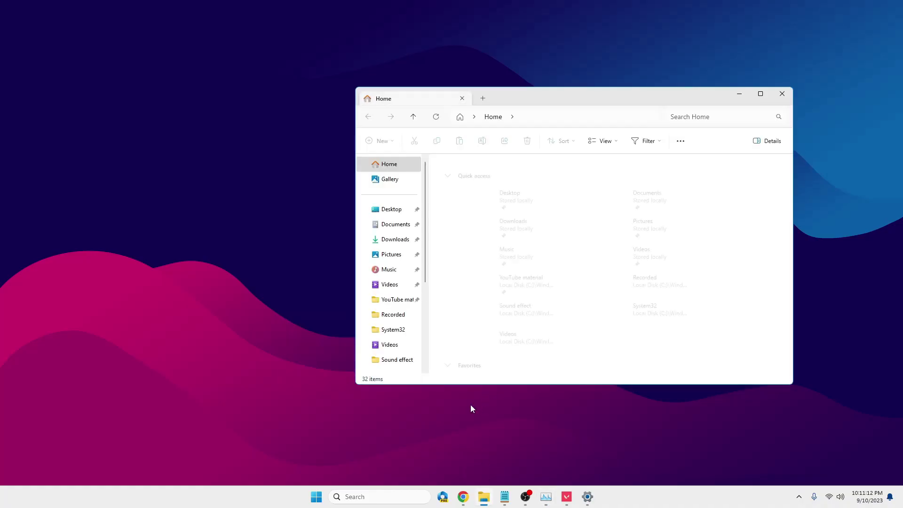
{"action": "scroll", "coordinate": [126, 357], "scroll_direction": "down", "scroll_amount": 5}
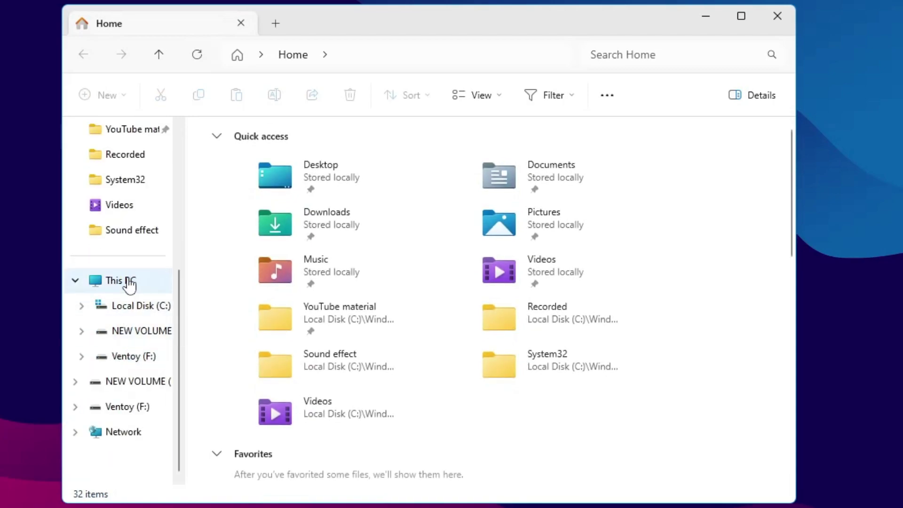
{"action": "left_click", "coordinate": [121, 282]}
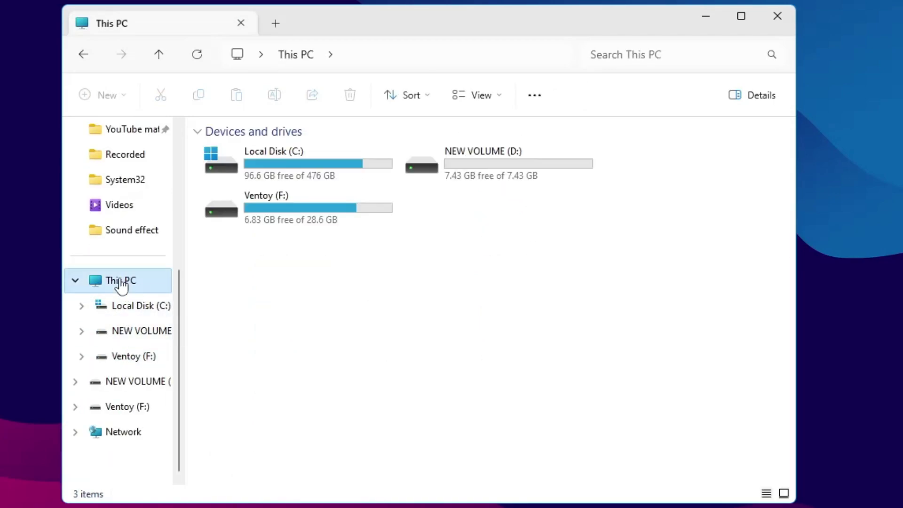
{"action": "double_click", "coordinate": [312, 157]}
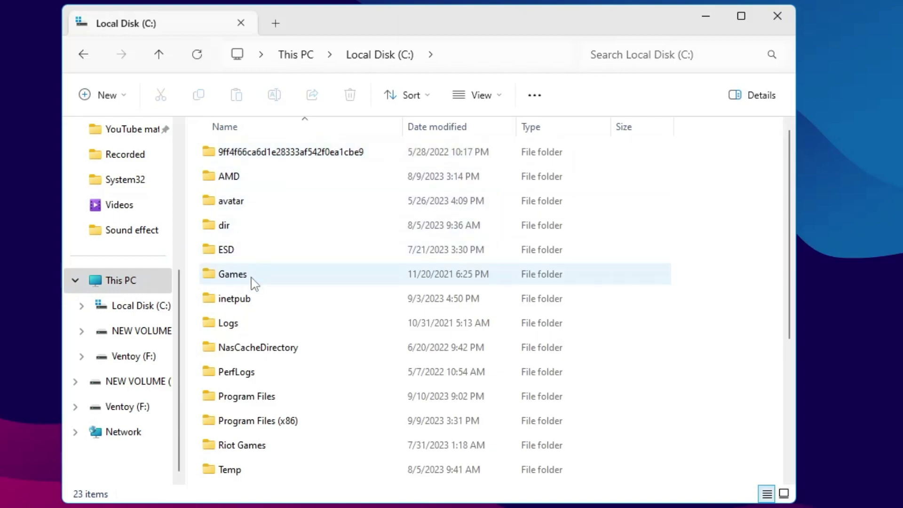
{"action": "scroll", "coordinate": [254, 287], "scroll_direction": "down", "scroll_amount": 3}
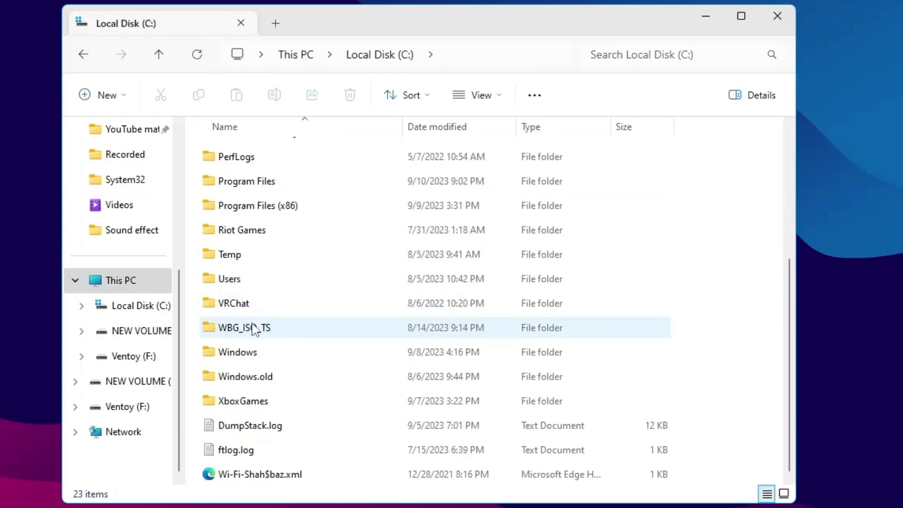
{"action": "double_click", "coordinate": [251, 352]}
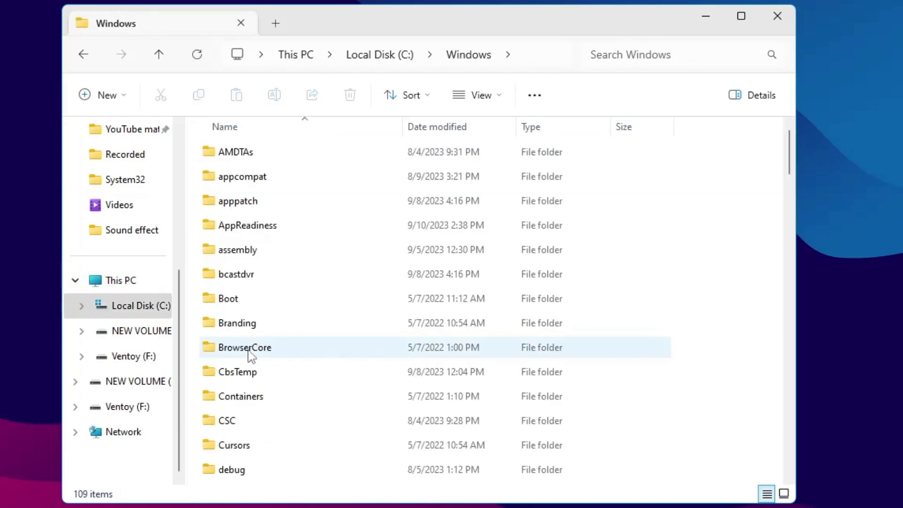
- Scroll down the Windows folder and open System32
{"action": "left_click", "coordinate": [245, 348]}
{"action": "scroll", "coordinate": [252, 353], "scroll_direction": "down", "scroll_amount": 5}
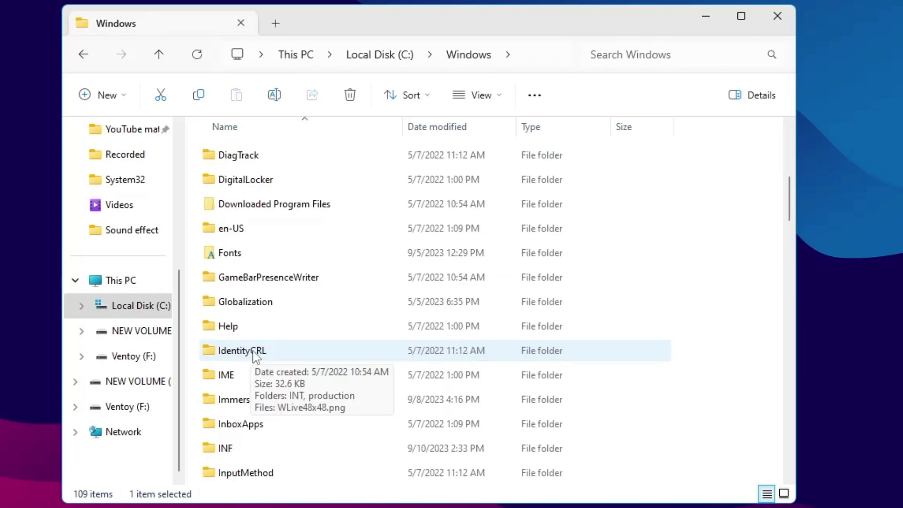
{"action": "scroll", "coordinate": [255, 357], "scroll_direction": "down", "scroll_amount": 15}
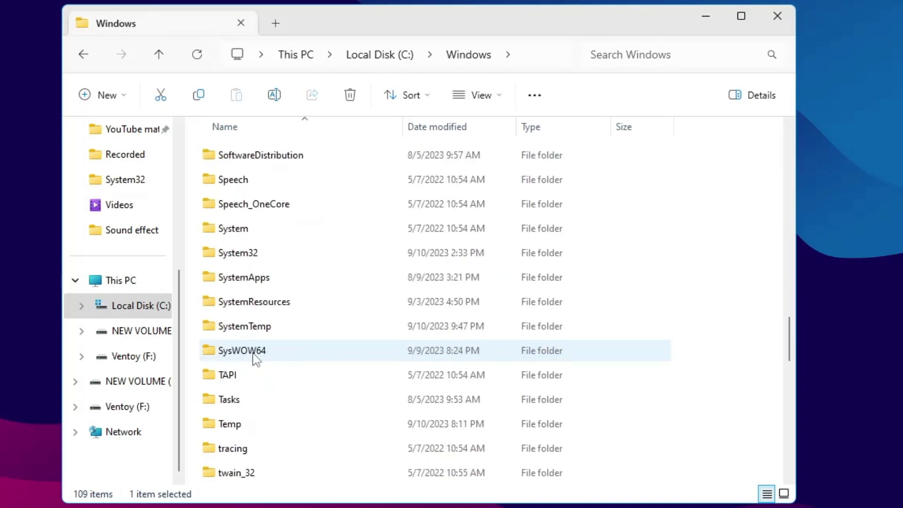
{"action": "left_click", "coordinate": [253, 254]}
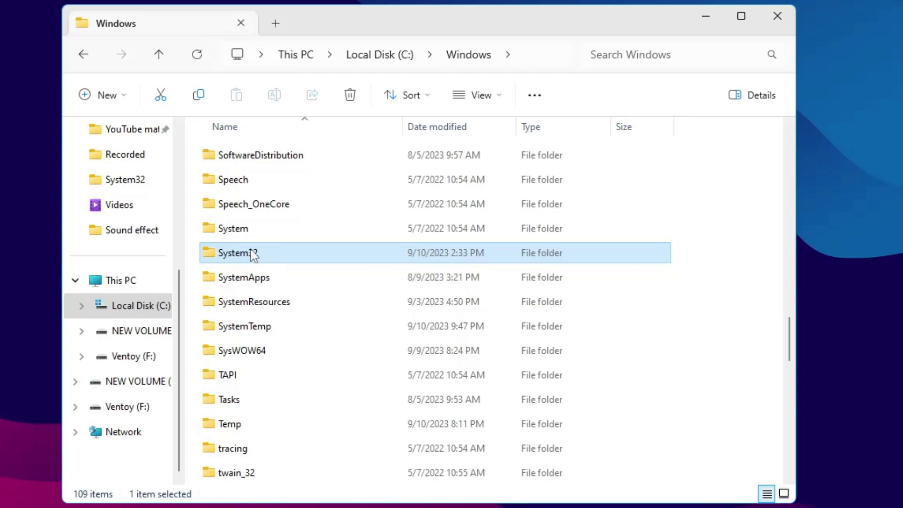
{"action": "double_click", "coordinate": [254, 254]}
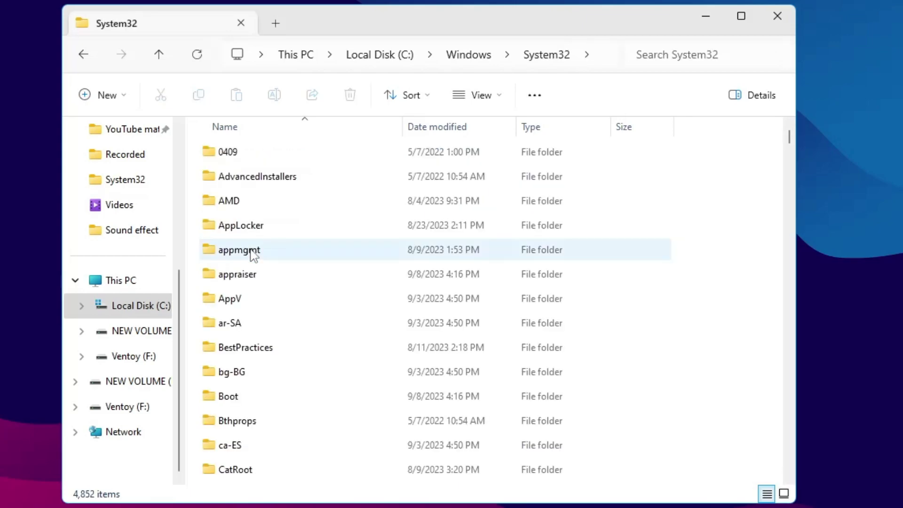
- Cancel an accidental AppLocker rename and jump to the G entries to find GameBarPresenceWriter.exe
{"action": "left_click", "coordinate": [254, 255]}
{"action": "left_click", "coordinate": [247, 232]}
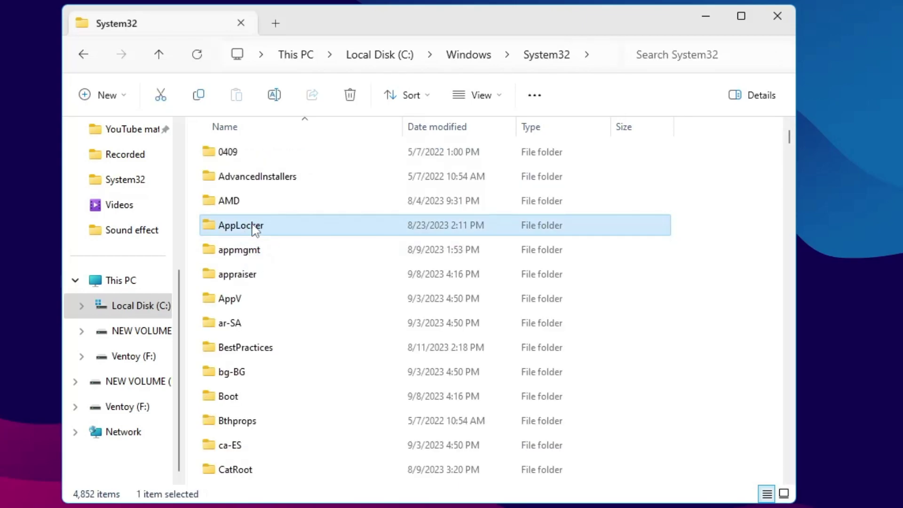
{"action": "left_click", "coordinate": [253, 225]}
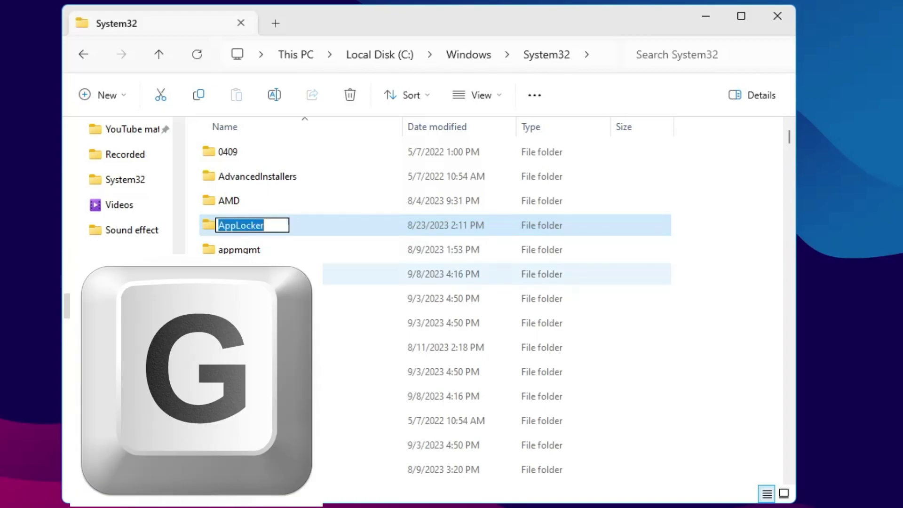
{"action": "left_click", "coordinate": [261, 235]}
{"action": "key", "text": "g"}
{"action": "key", "text": "g"}
{"action": "key", "text": "g"}
{"action": "key", "text": "g"}
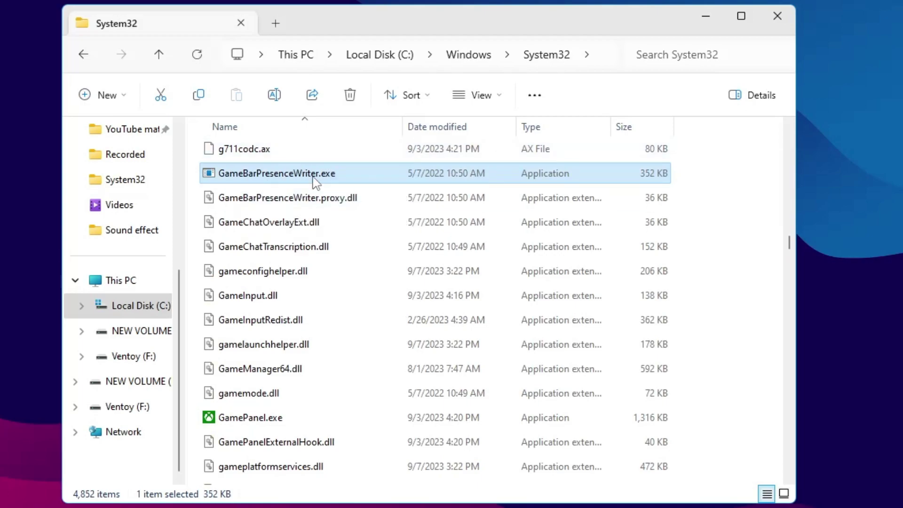
{"action": "mouse_move", "coordinate": [306, 183]}
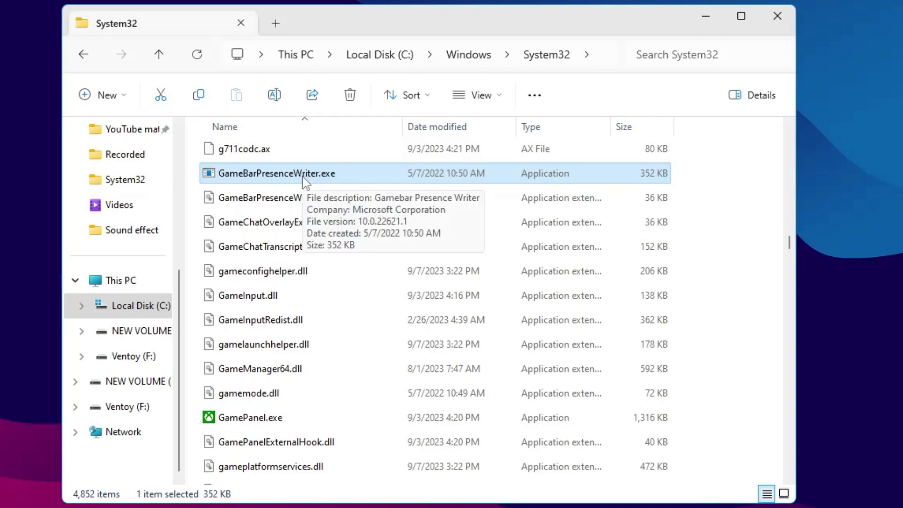
{"action": "right_click", "coordinate": [269, 174]}
{"action": "left_click", "coordinate": [348, 191]}
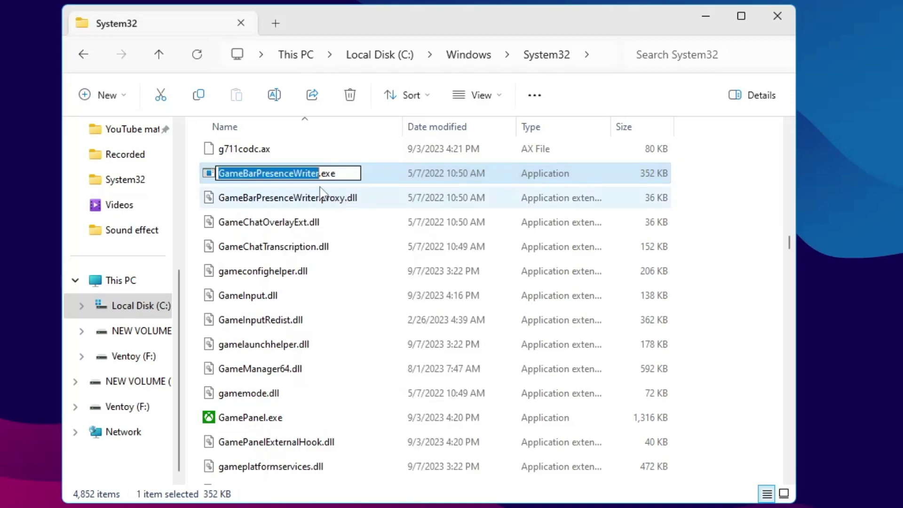
{"action": "left_click", "coordinate": [318, 173]}
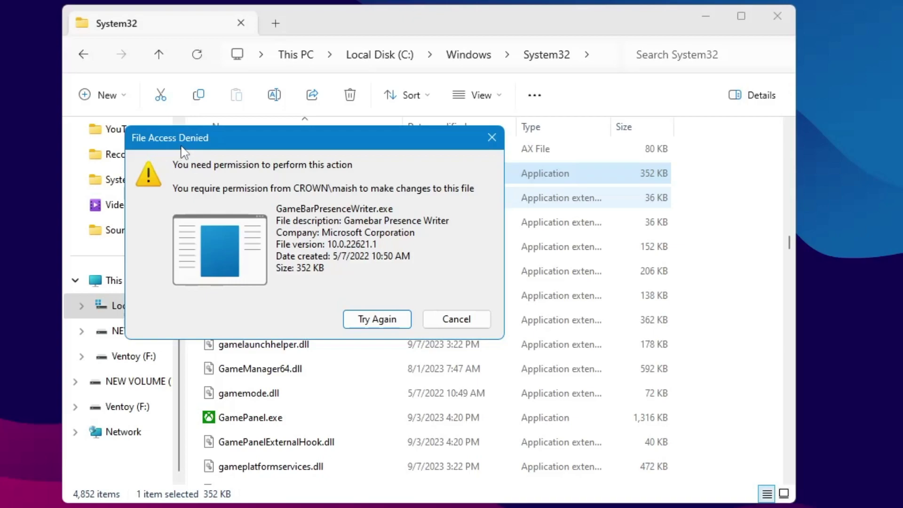
{"action": "left_click", "coordinate": [456, 319]}
{"action": "left_click", "coordinate": [280, 177]}
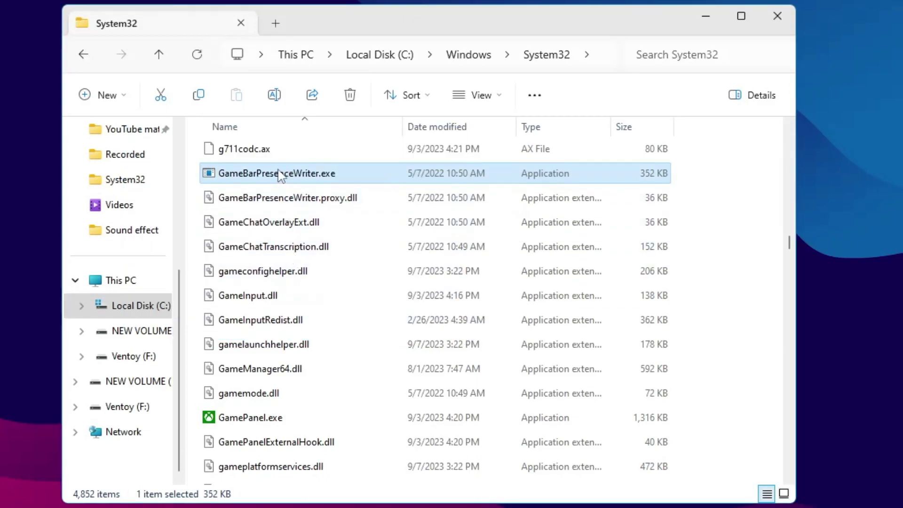
- Go through GameBarPresenceWriter.exe's Properties, Security and Advanced to Change the owner
{"action": "right_click", "coordinate": [281, 175]}
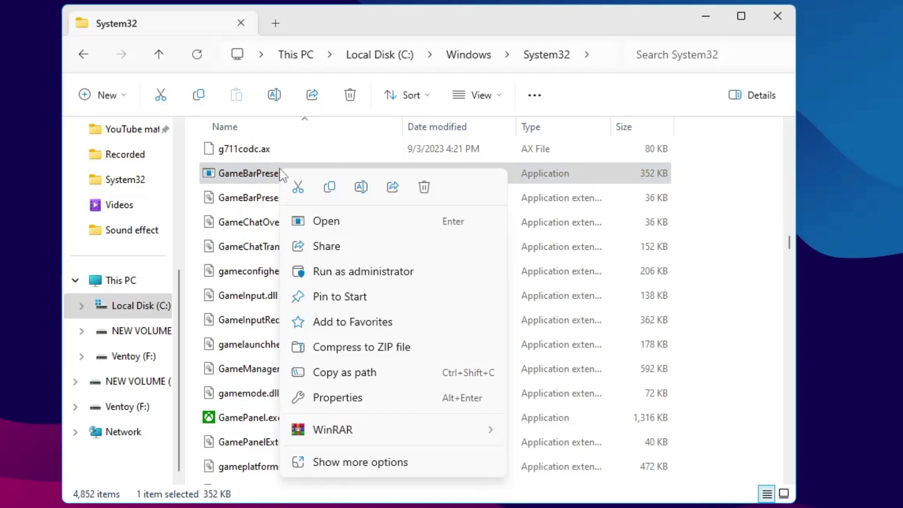
{"action": "left_click", "coordinate": [348, 399]}
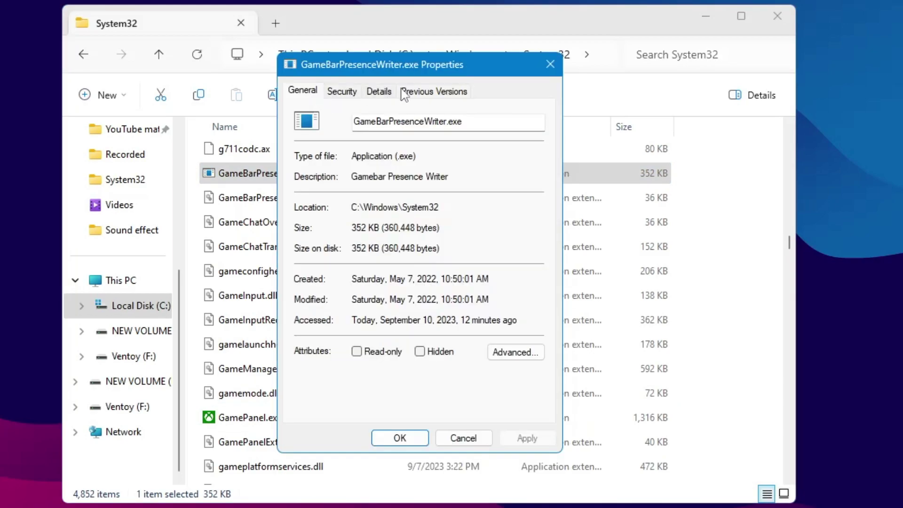
{"action": "left_click", "coordinate": [345, 93]}
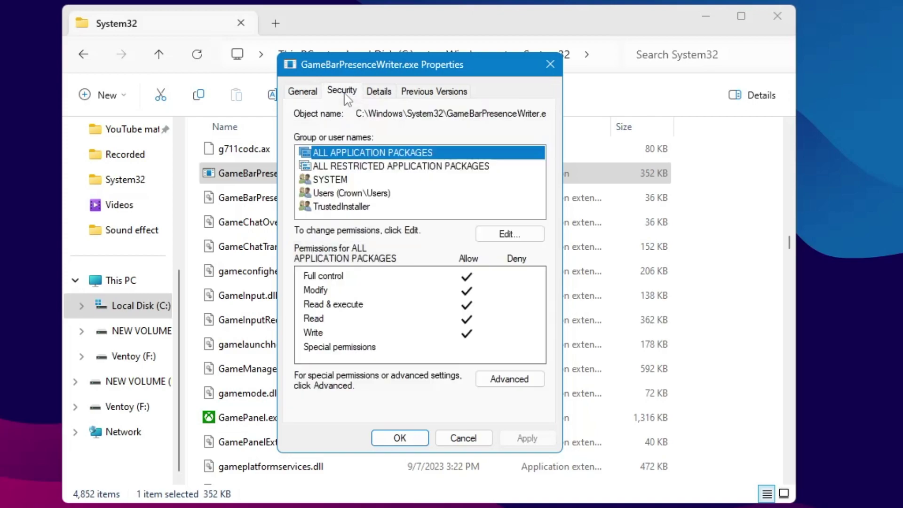
{"action": "left_click", "coordinate": [516, 380]}
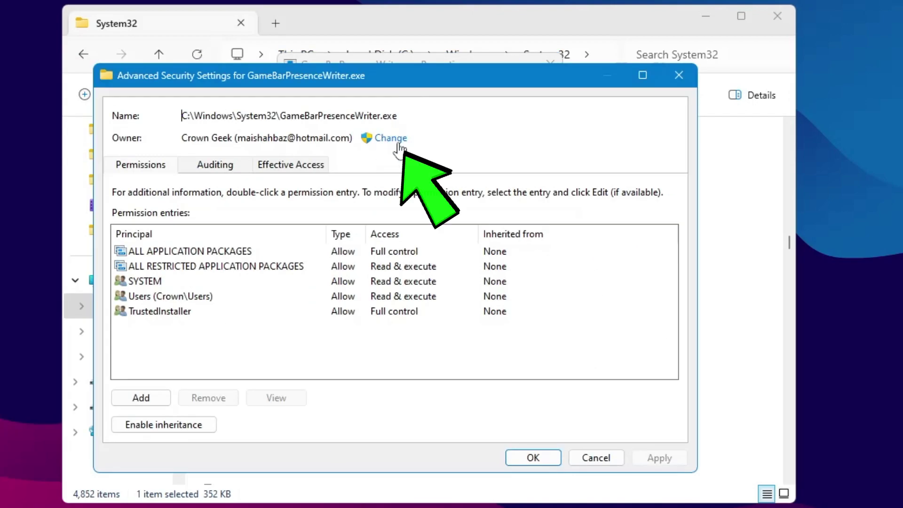
{"action": "left_click", "coordinate": [391, 141]}
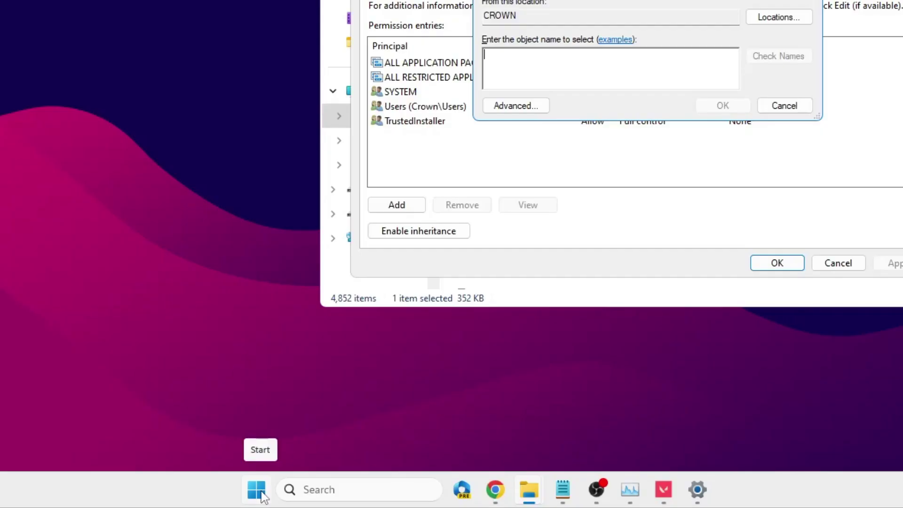
- Open the signed-in account's settings from its name in the Start menu
{"action": "left_click", "coordinate": [259, 492]}
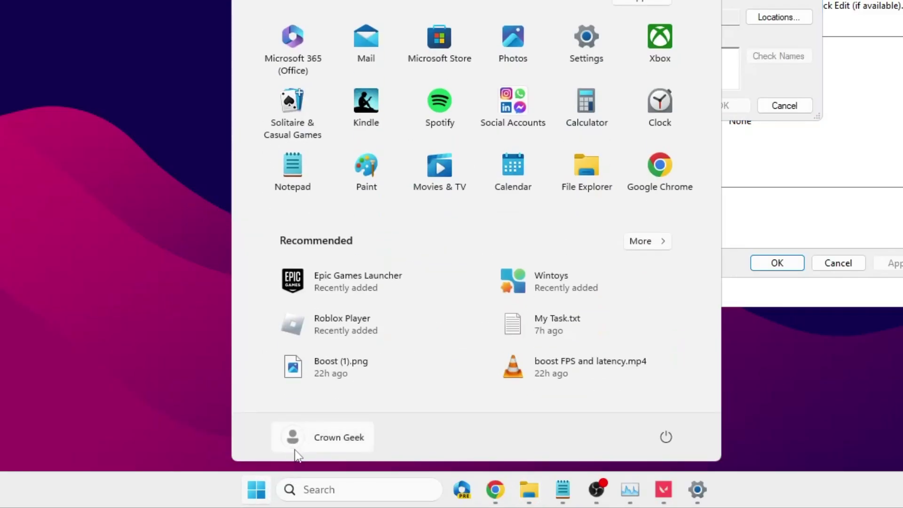
{"action": "left_click", "coordinate": [305, 438]}
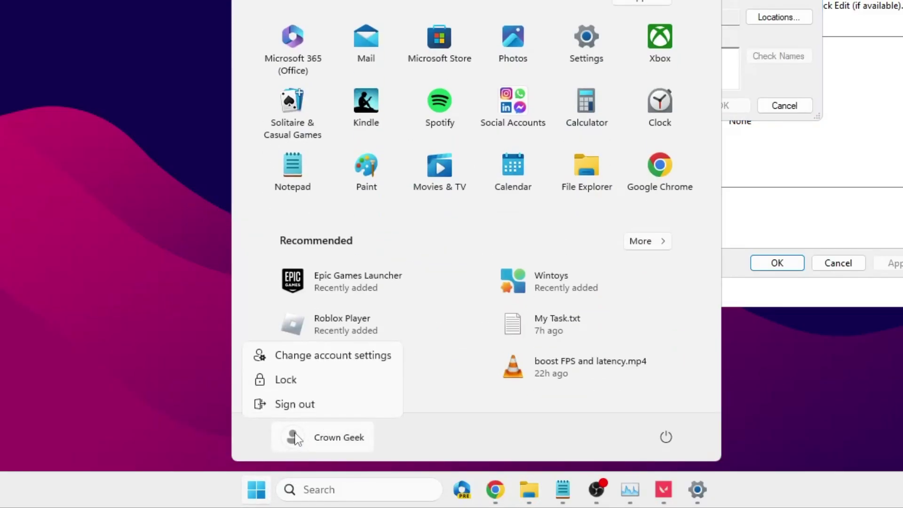
{"action": "left_click", "coordinate": [347, 361]}
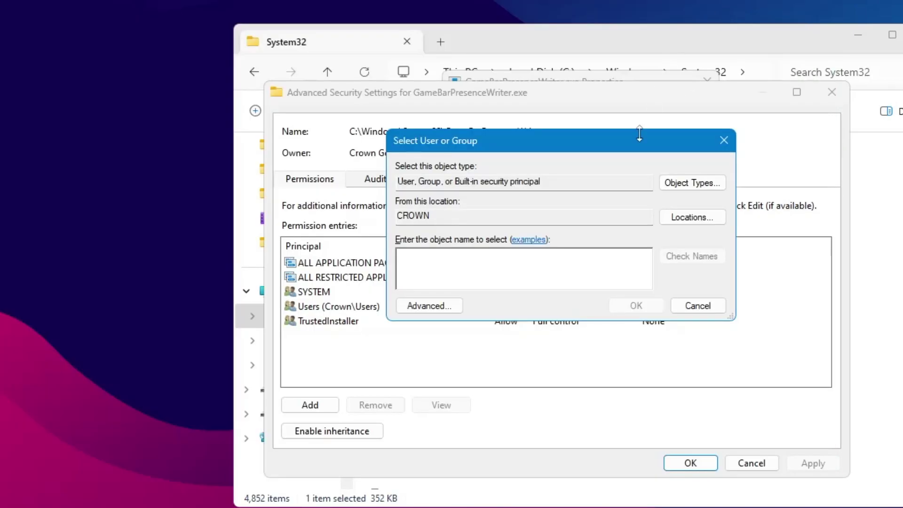
- Enter the signed-in account's e-mail, verify it with Check Names, and confirm it as owner
{"action": "left_click", "coordinate": [478, 268]}
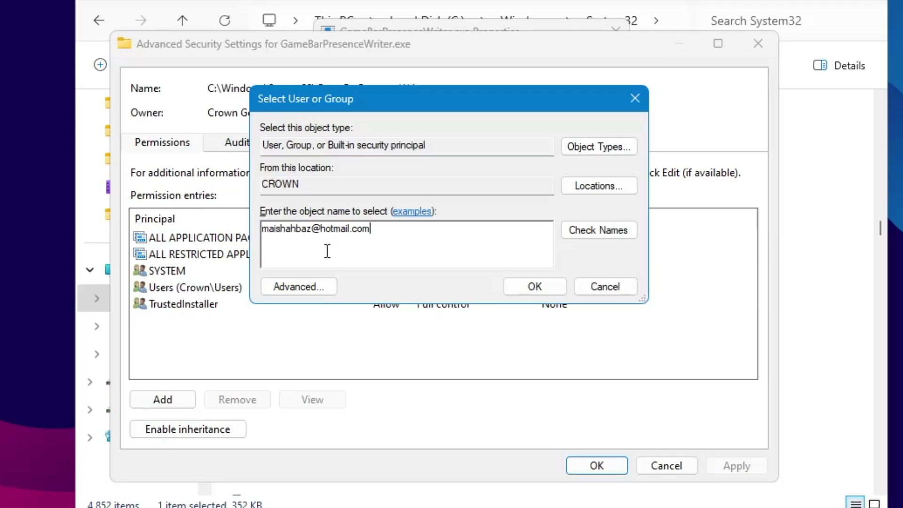
{"action": "left_click", "coordinate": [585, 230]}
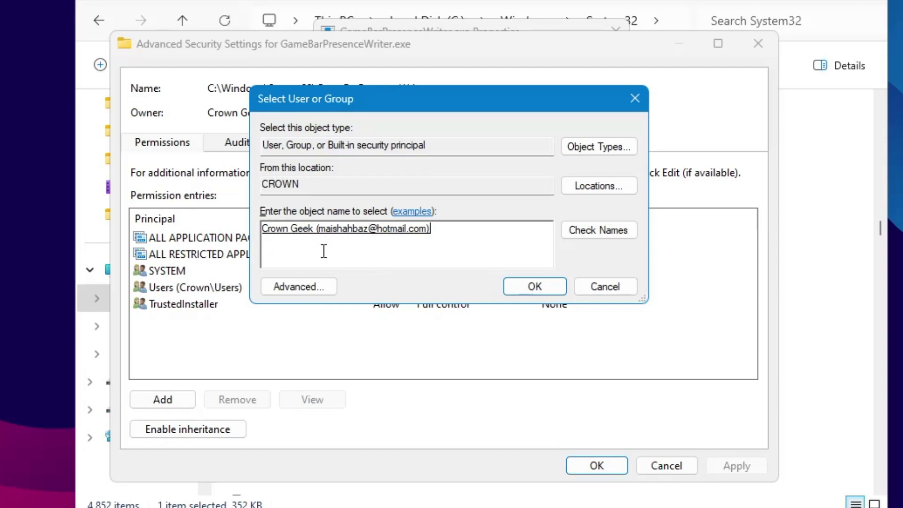
{"action": "left_click", "coordinate": [534, 287]}
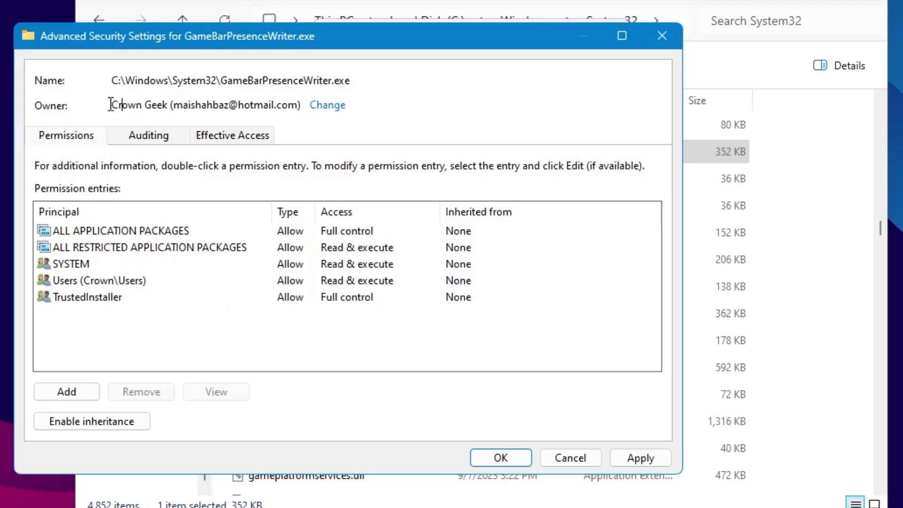
{"action": "left_click_drag", "start_coordinate": [110, 104], "coordinate": [303, 119]}
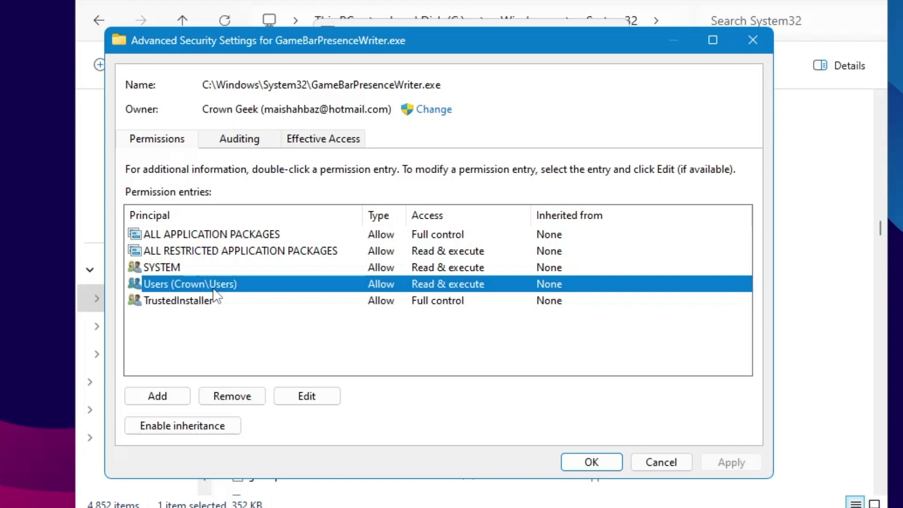
- Tick Full control in the Users group's permission entry and save it
{"action": "double_click", "coordinate": [210, 288]}
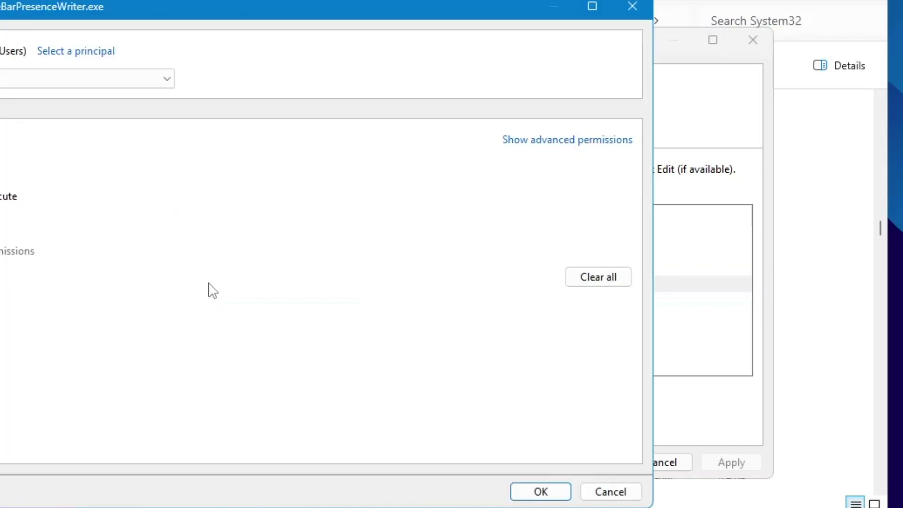
{"action": "left_click_drag", "start_coordinate": [270, 17], "coordinate": [574, 51]}
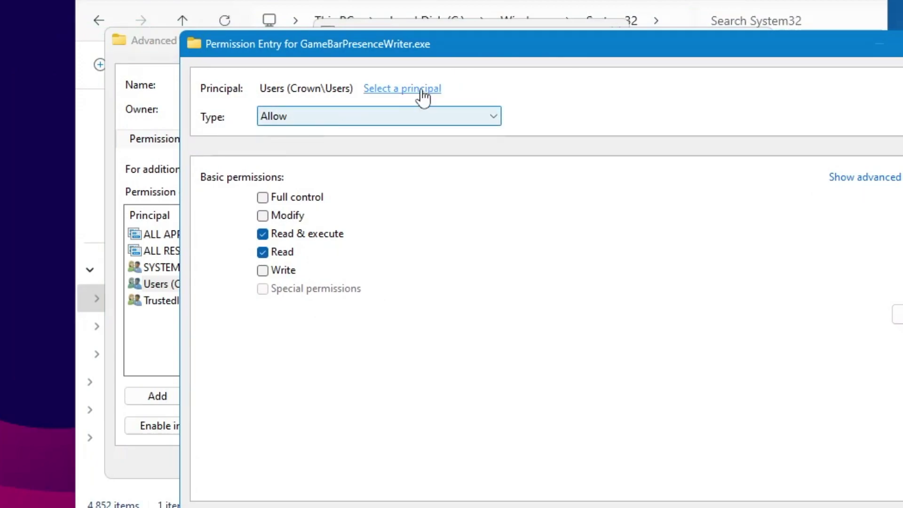
{"action": "left_click", "coordinate": [263, 198]}
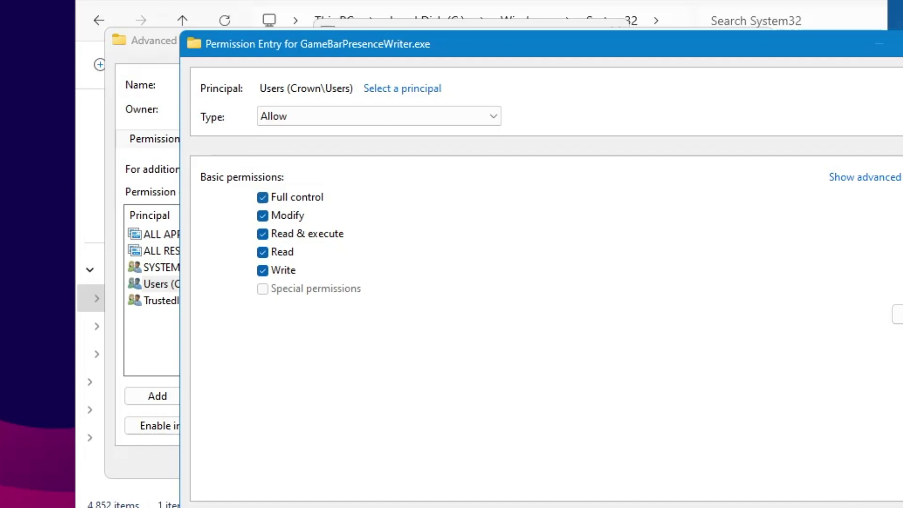
{"action": "key", "text": "Return"}
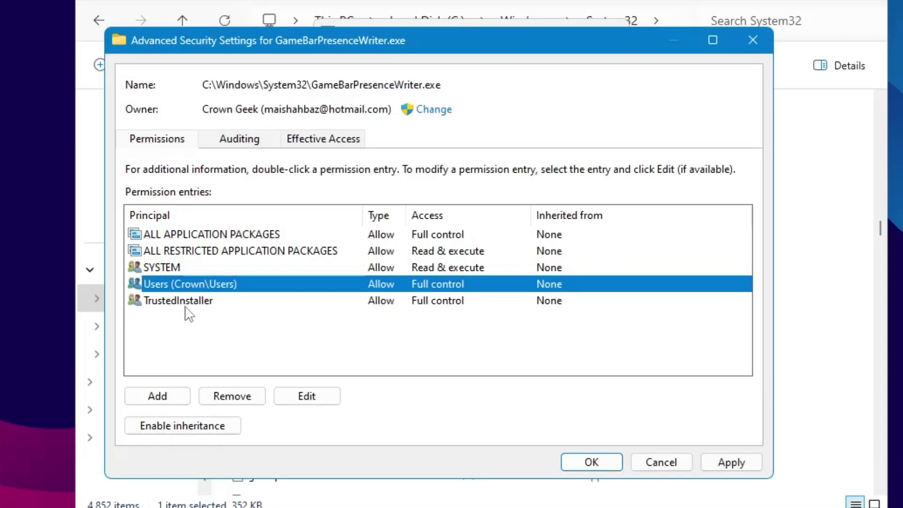
- Inspect the TrustedInstaller entry unchanged, then apply the permissions and accept the system-folder warning
{"action": "left_click", "coordinate": [186, 305]}
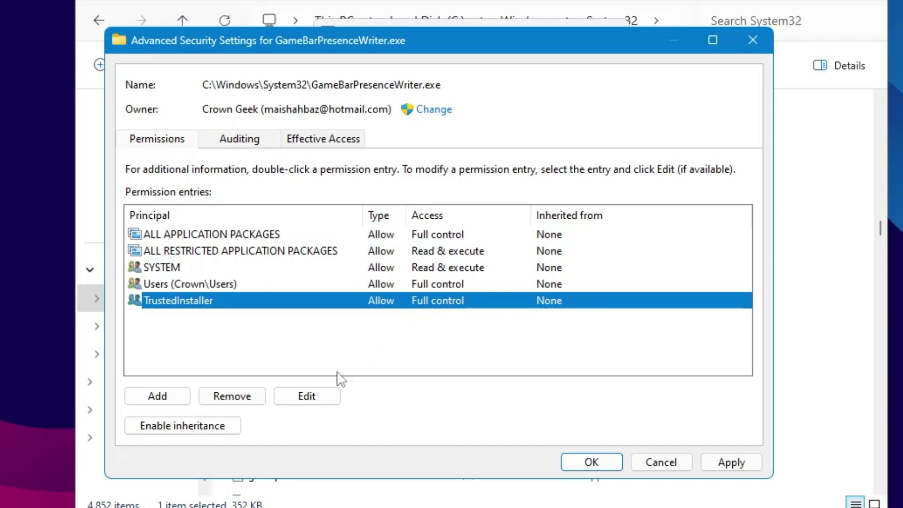
{"action": "left_click", "coordinate": [309, 400]}
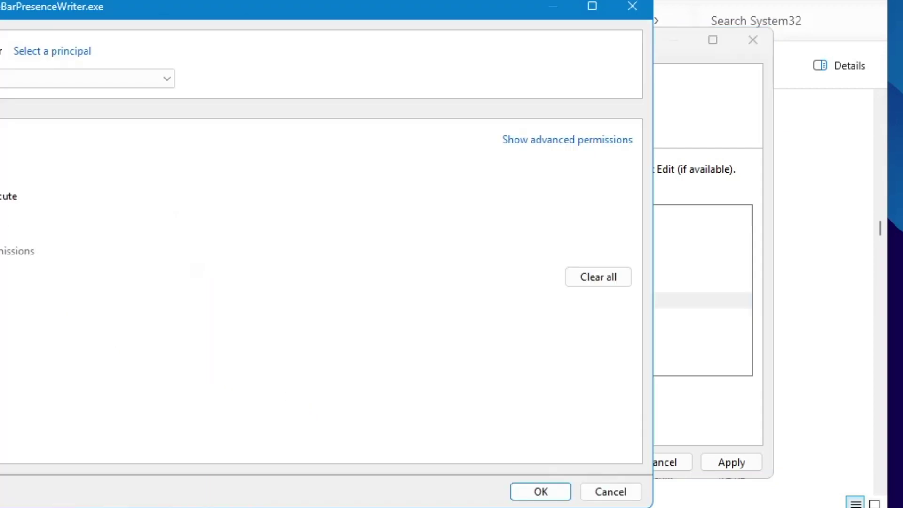
{"action": "left_click", "coordinate": [558, 492]}
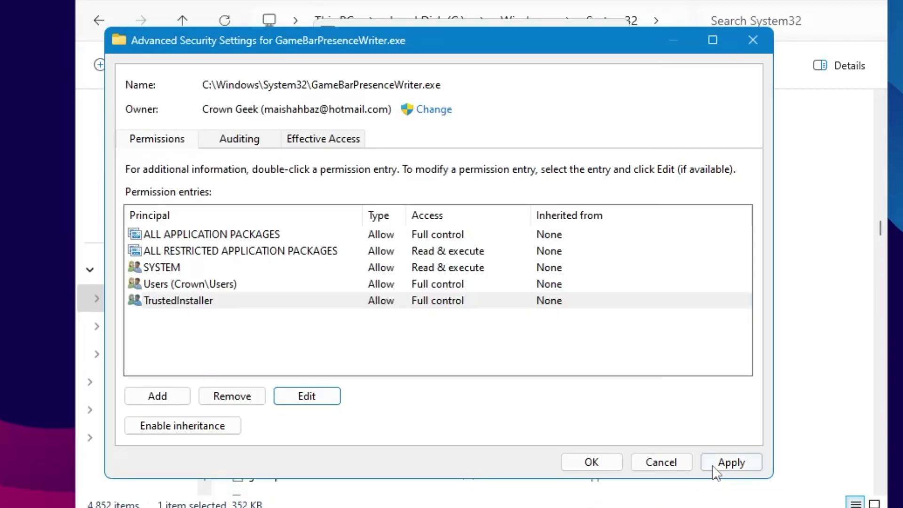
{"action": "left_click", "coordinate": [160, 285]}
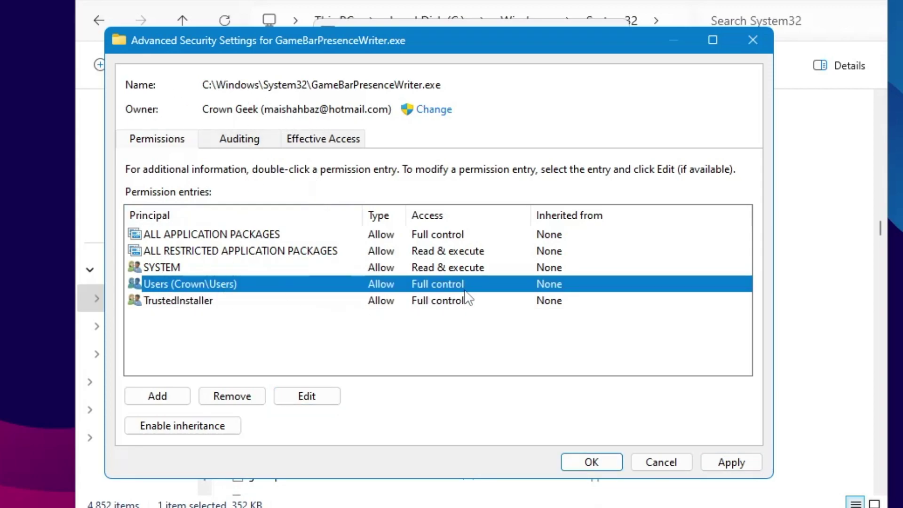
{"action": "left_click", "coordinate": [731, 462]}
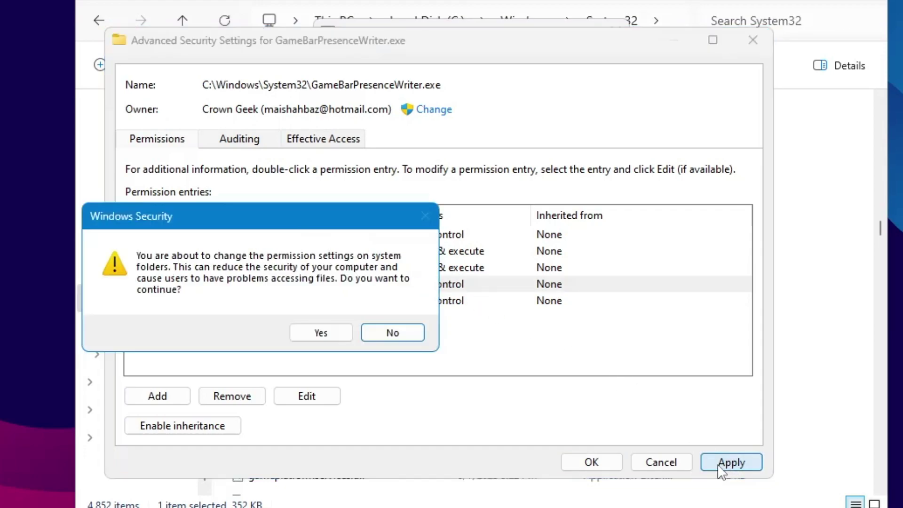
{"action": "left_click", "coordinate": [323, 331]}
{"action": "left_click", "coordinate": [593, 458]}
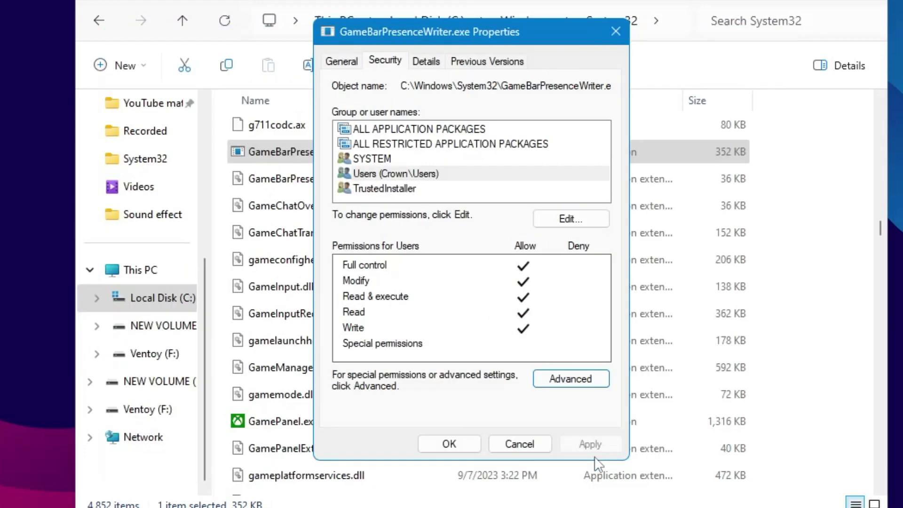
- Close Properties and rename the file to GameBarPresenceWriterSTTUTTER.exe, granting administrator permission
{"action": "left_click", "coordinate": [459, 441]}
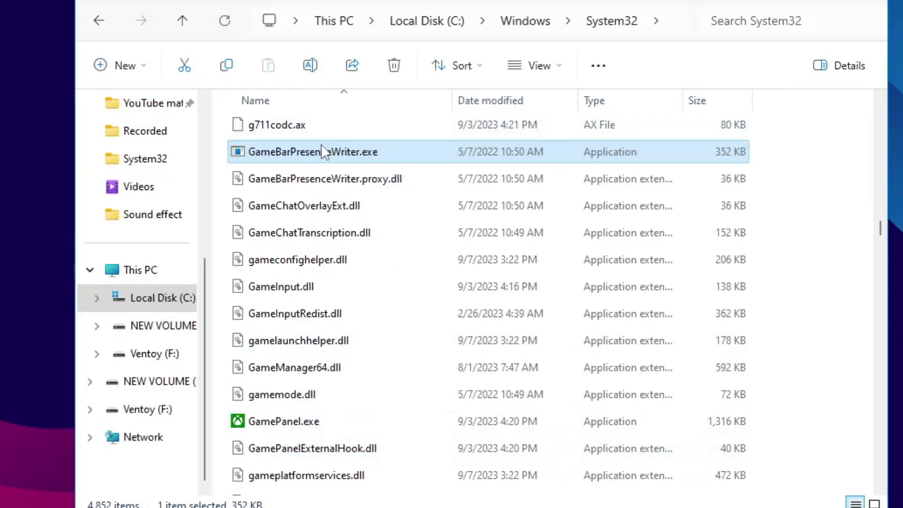
{"action": "right_click", "coordinate": [315, 155]}
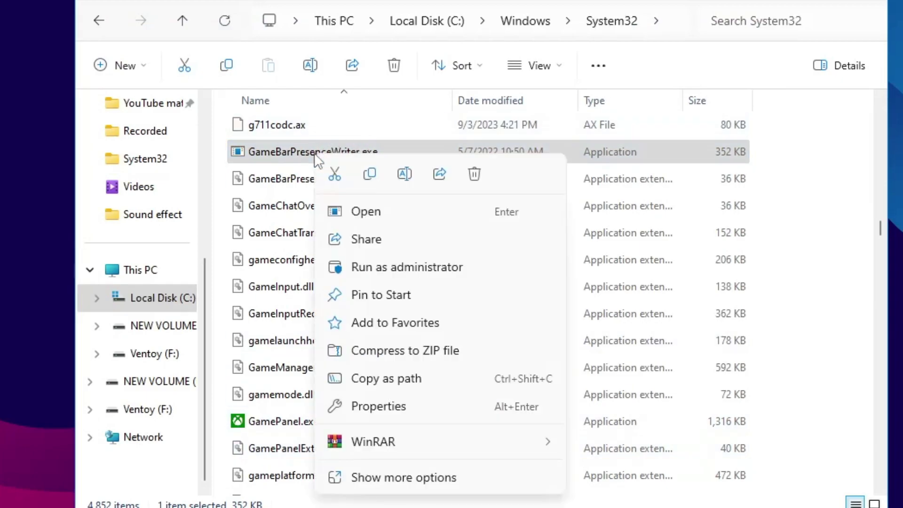
{"action": "left_click", "coordinate": [404, 173]}
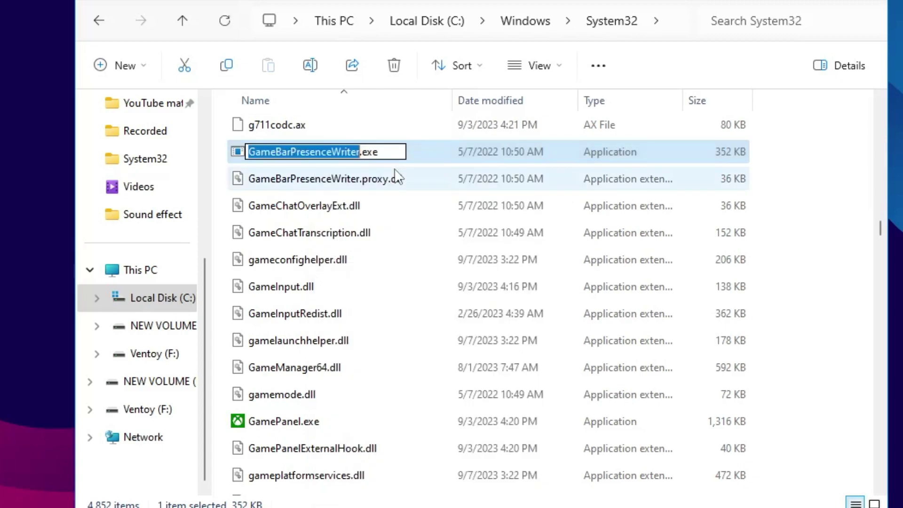
{"action": "key", "text": "End"}
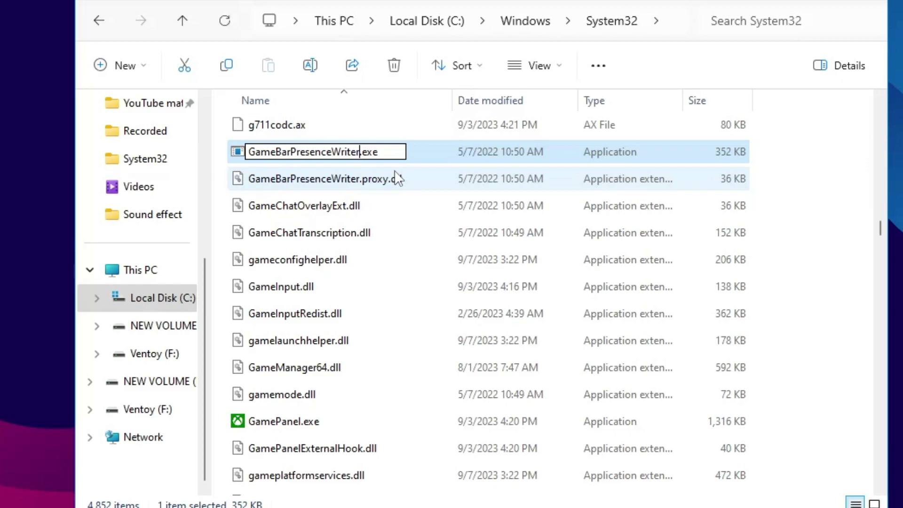
{"action": "type", "text": "STTER"}
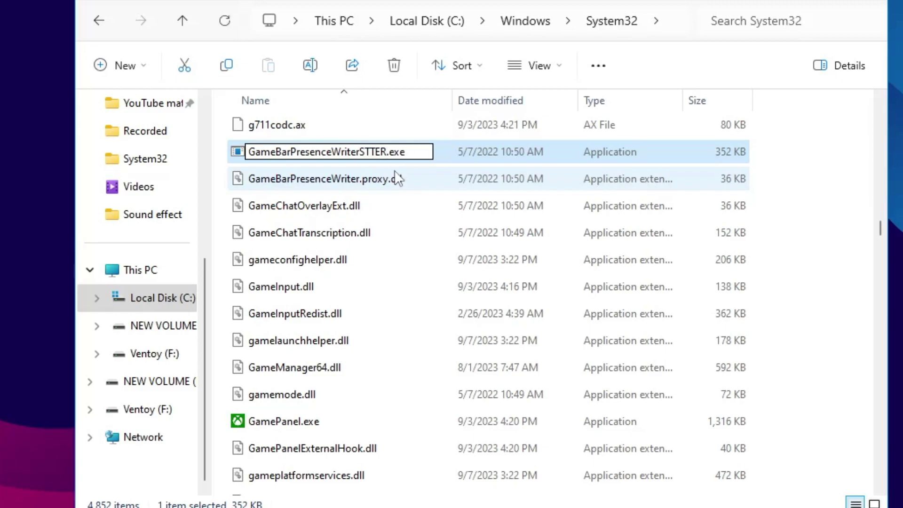
{"action": "key", "text": "BackSpace"}
{"action": "key", "text": "BackSpace"}
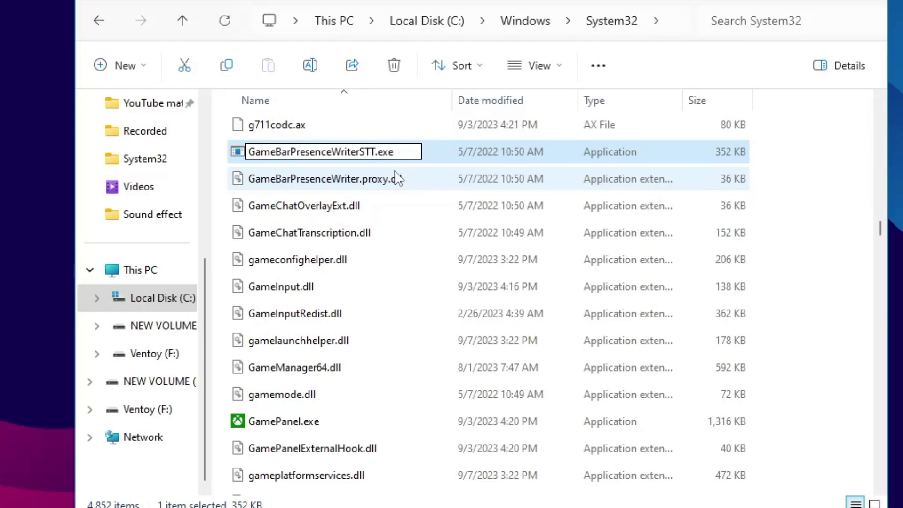
{"action": "type", "text": "Y"}
{"action": "key", "text": "BackSpace"}
{"action": "type", "text": "UTTE"}
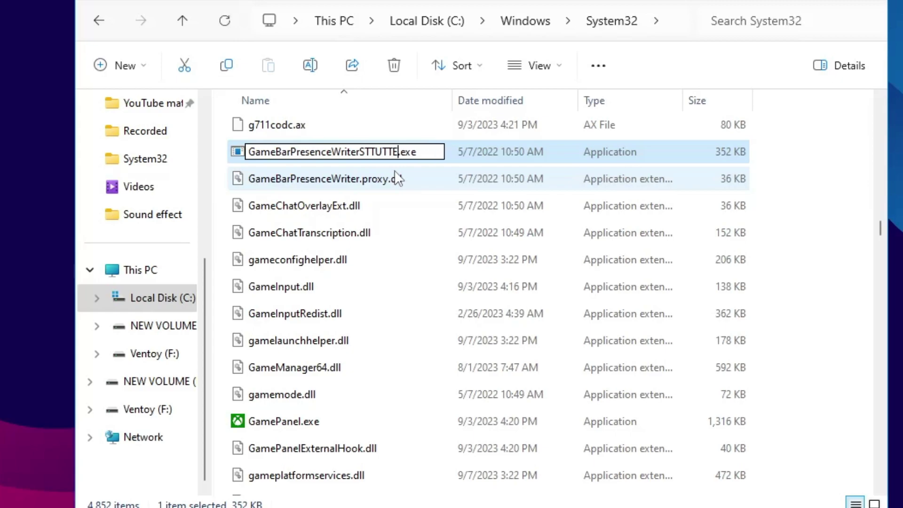
{"action": "type", "text": "R"}
{"action": "key", "text": "Return"}
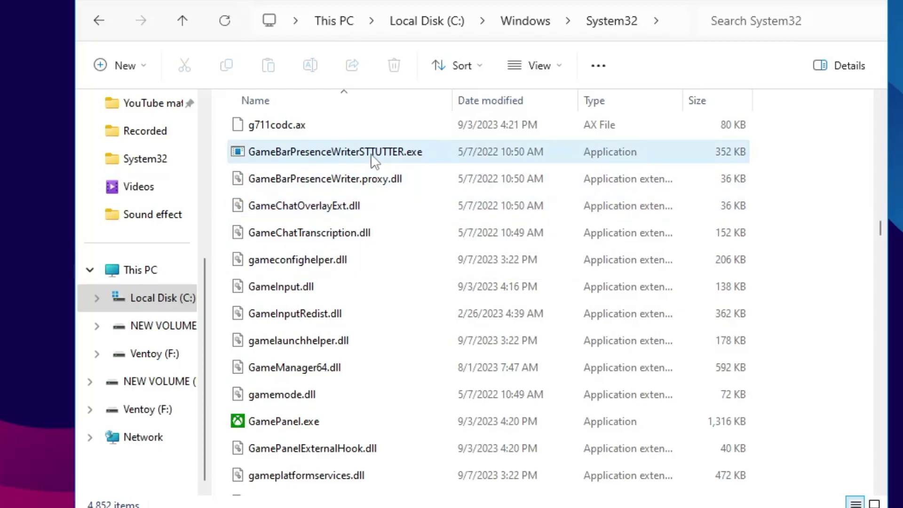
{"action": "mouse_move", "coordinate": [376, 160]}
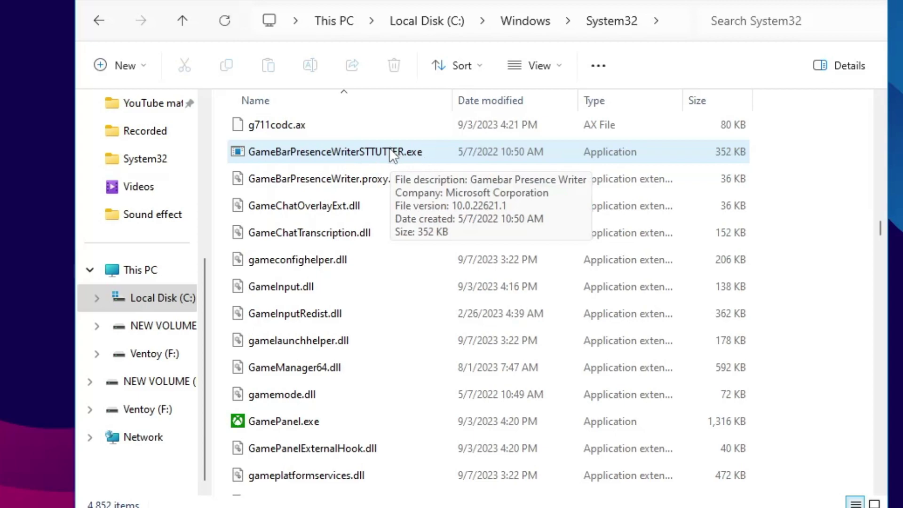